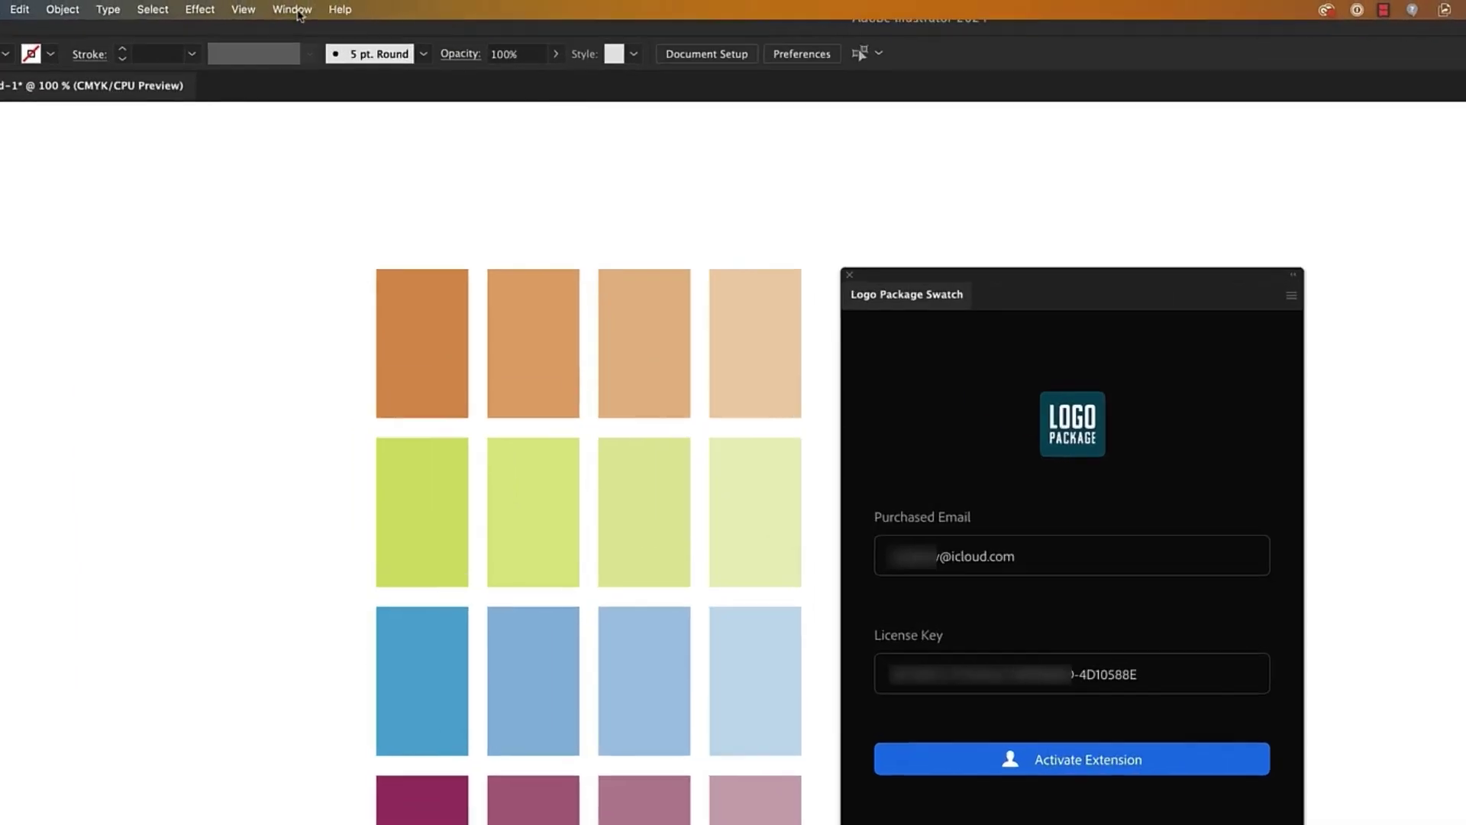
Show the Logo Package Swatch extension panel and activate it with the entered licence
{"action": "left_click", "coordinate": [294, 10]}
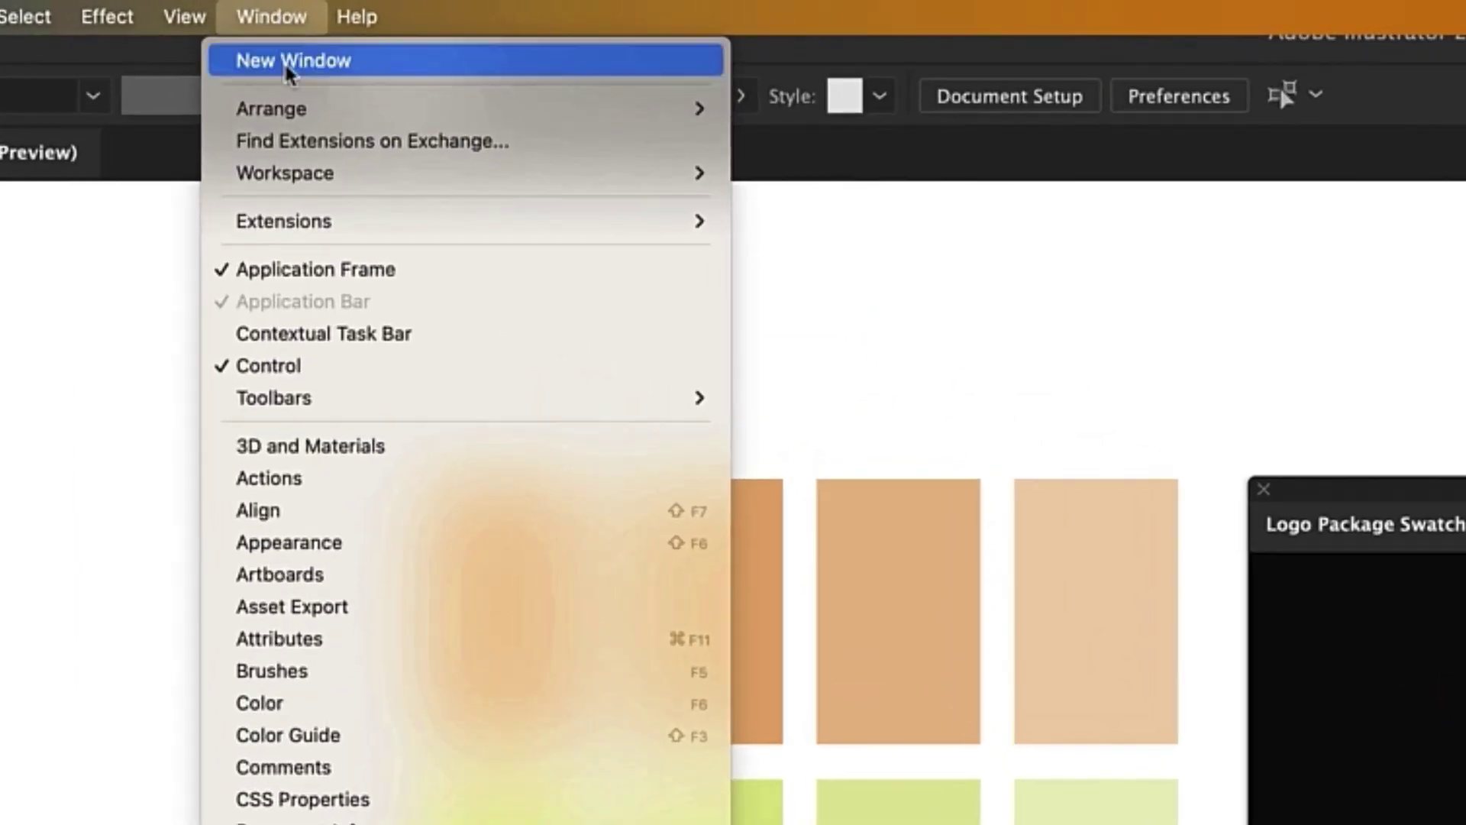
{"action": "mouse_move", "coordinate": [731, 227]}
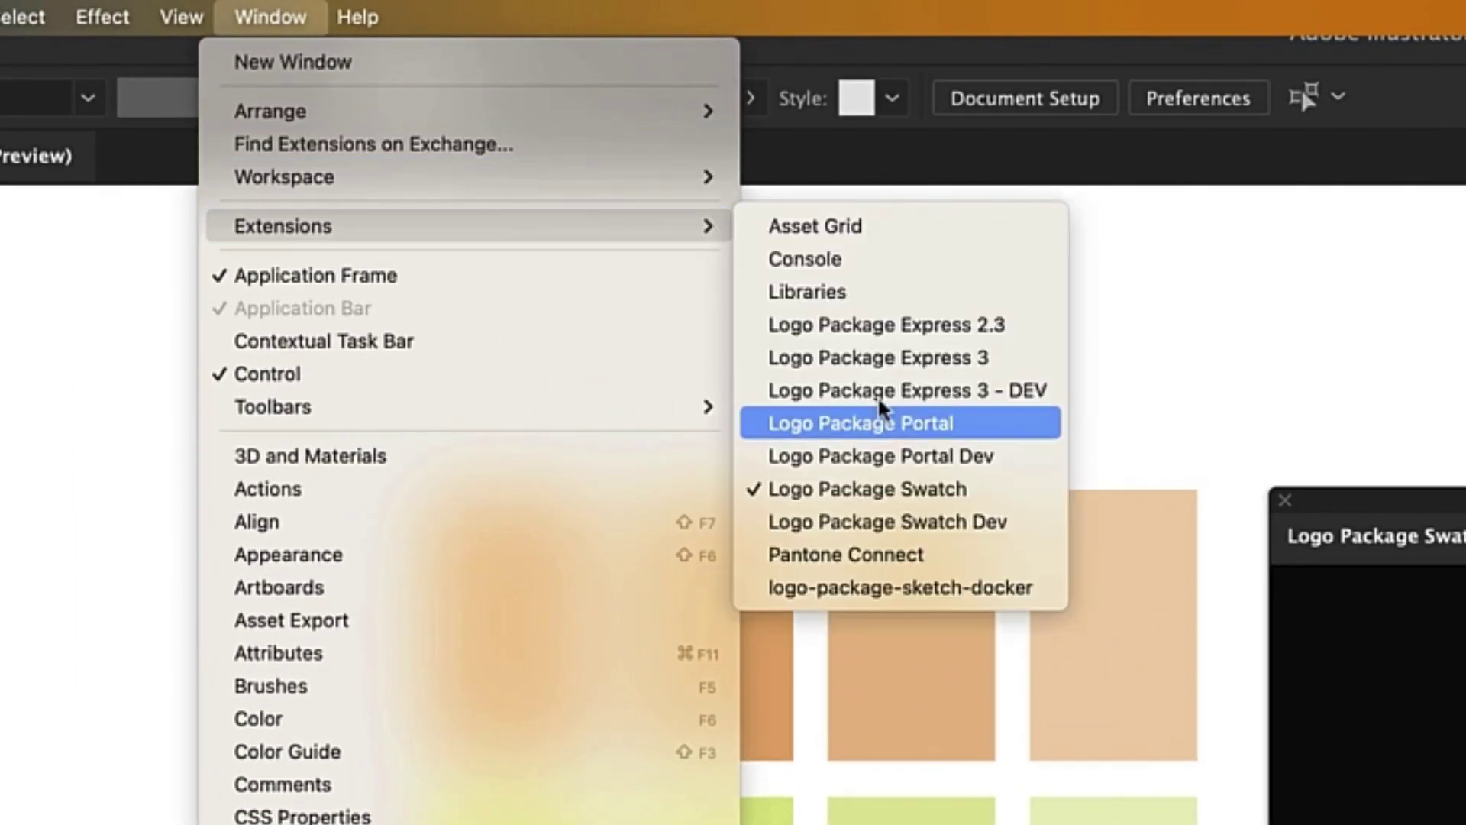
{"action": "left_click", "coordinate": [922, 489]}
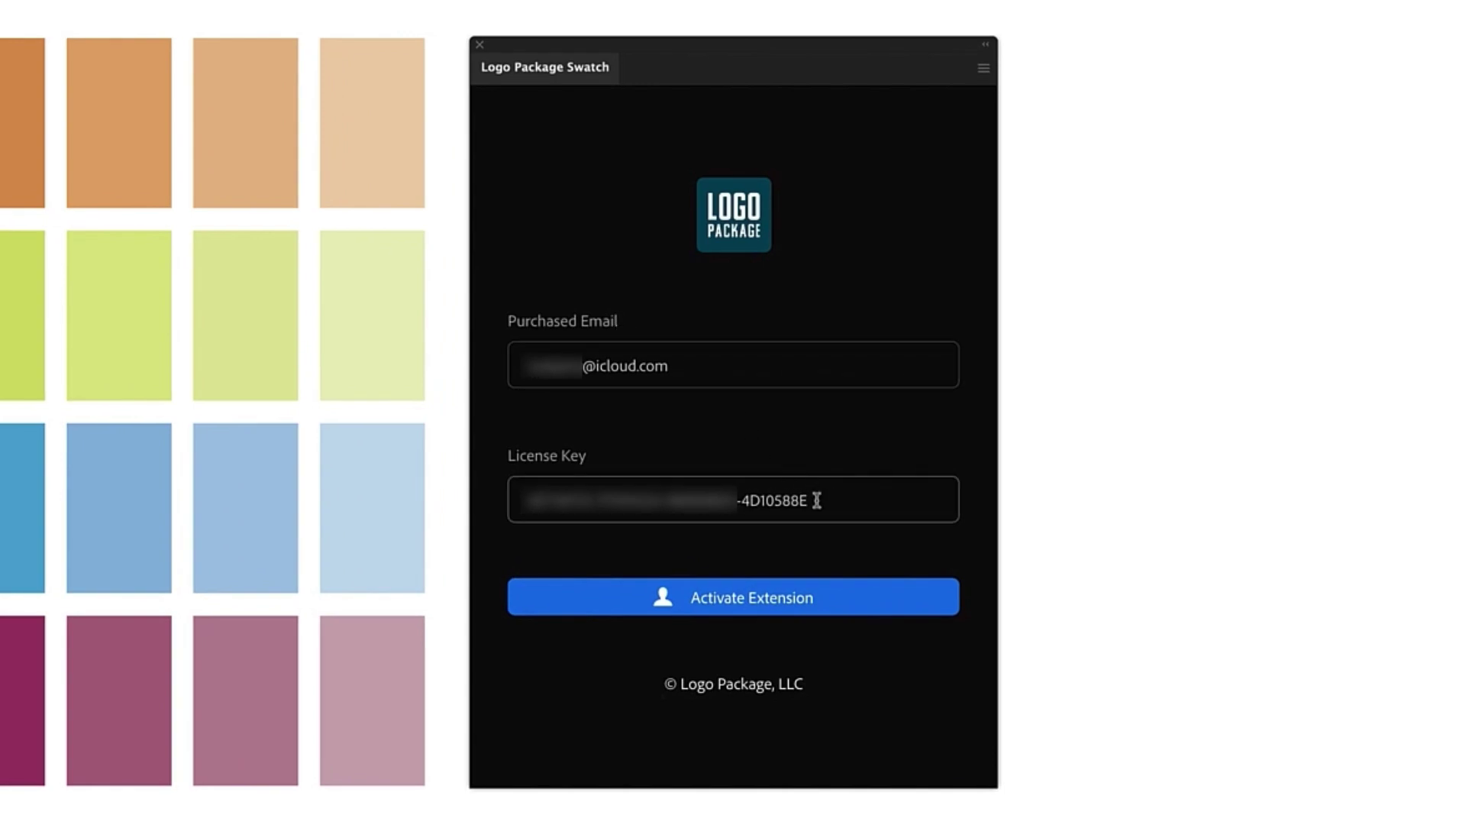
{"action": "left_click", "coordinate": [836, 606]}
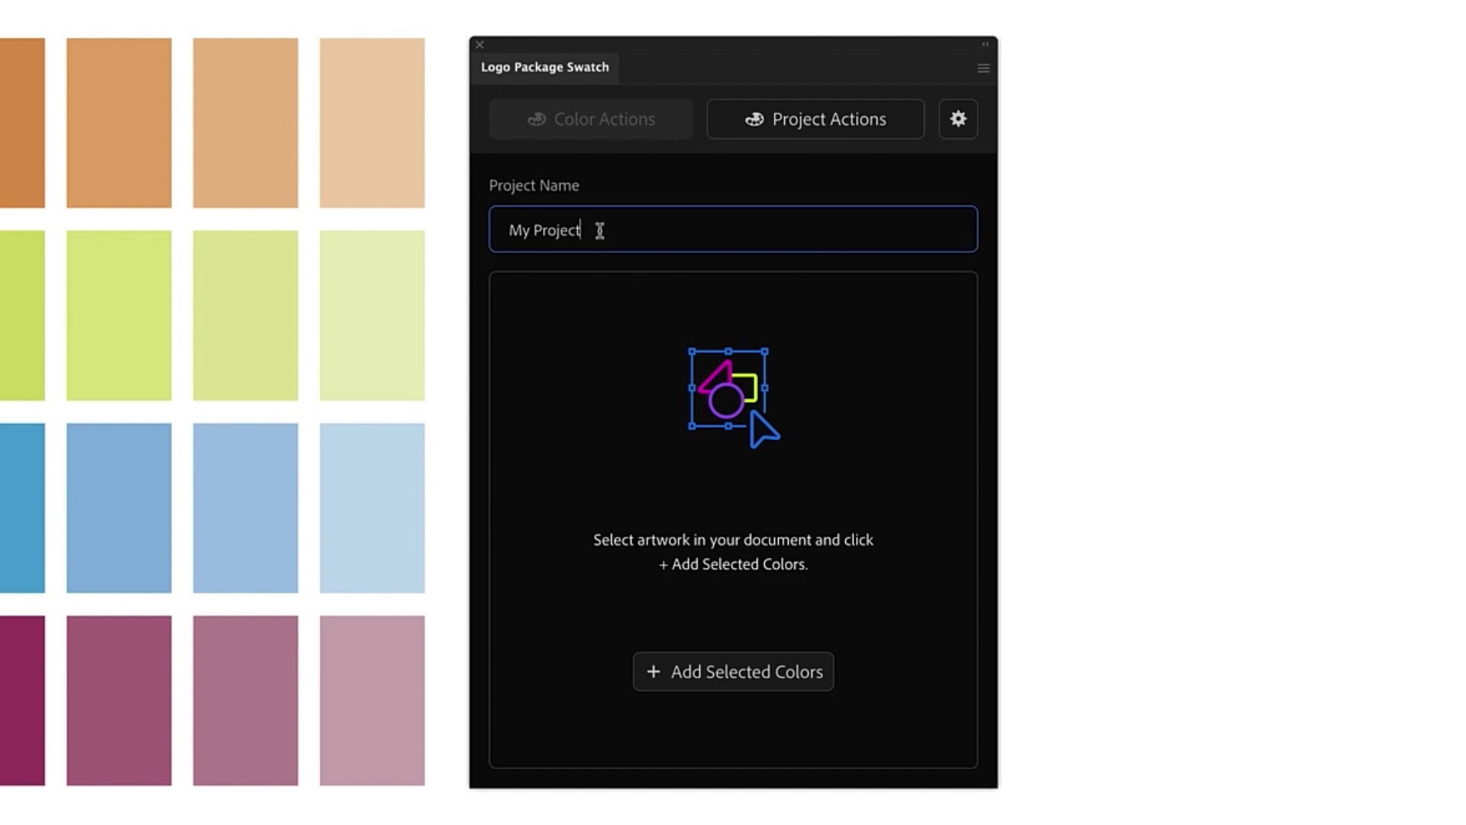
Rename the project from My Project to Candy Barn
{"action": "triple_click", "coordinate": [599, 230]}
{"action": "type", "text": "Candy Barn"}
{"action": "left_click", "coordinate": [670, 184]}
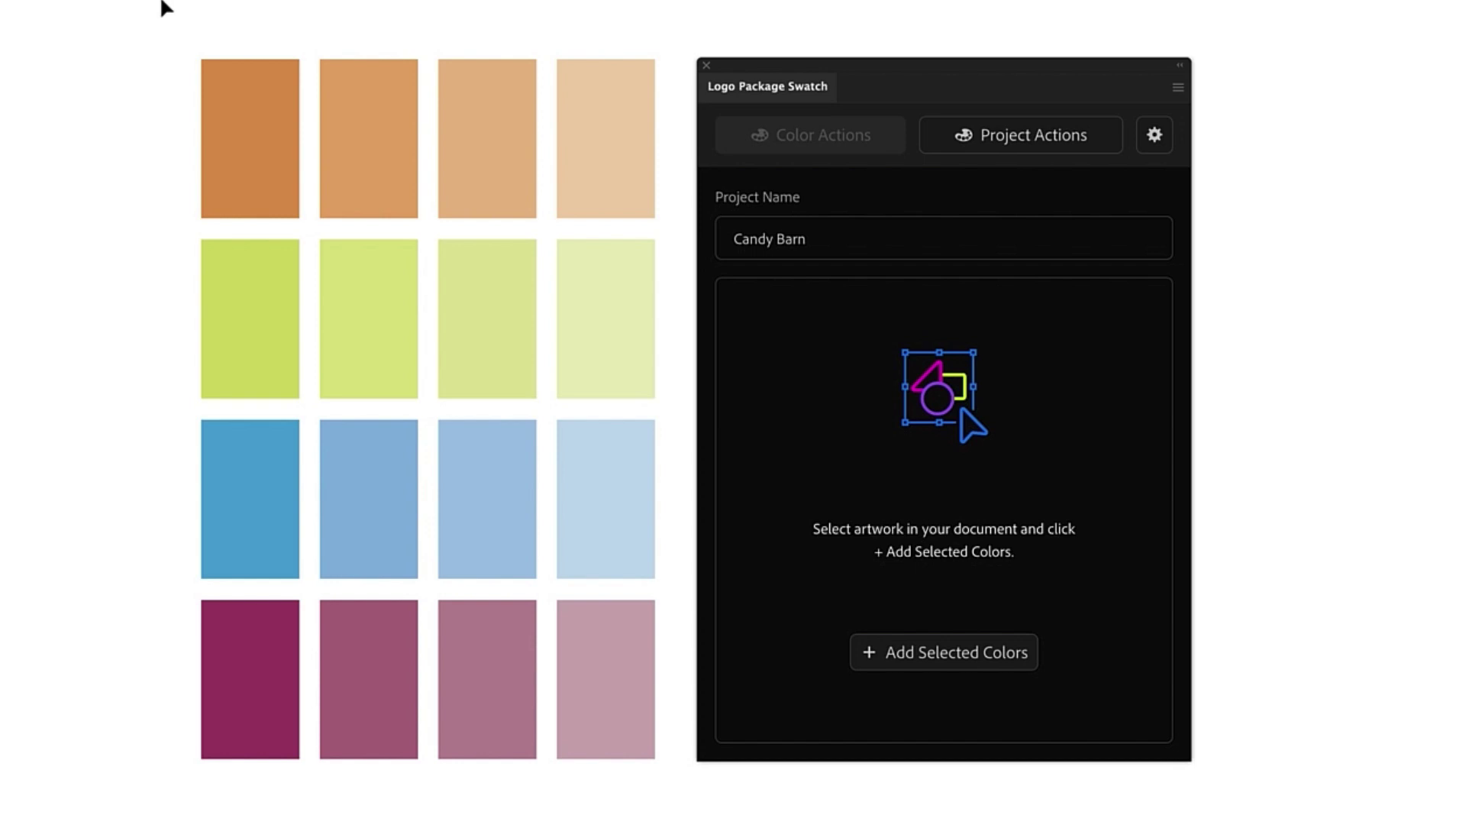
Add all sixteen artboard swatches to the project as named colours, Blossom through Brandy Punch
{"action": "left_click_drag", "start_coordinate": [153, 6], "coordinate": [676, 790]}
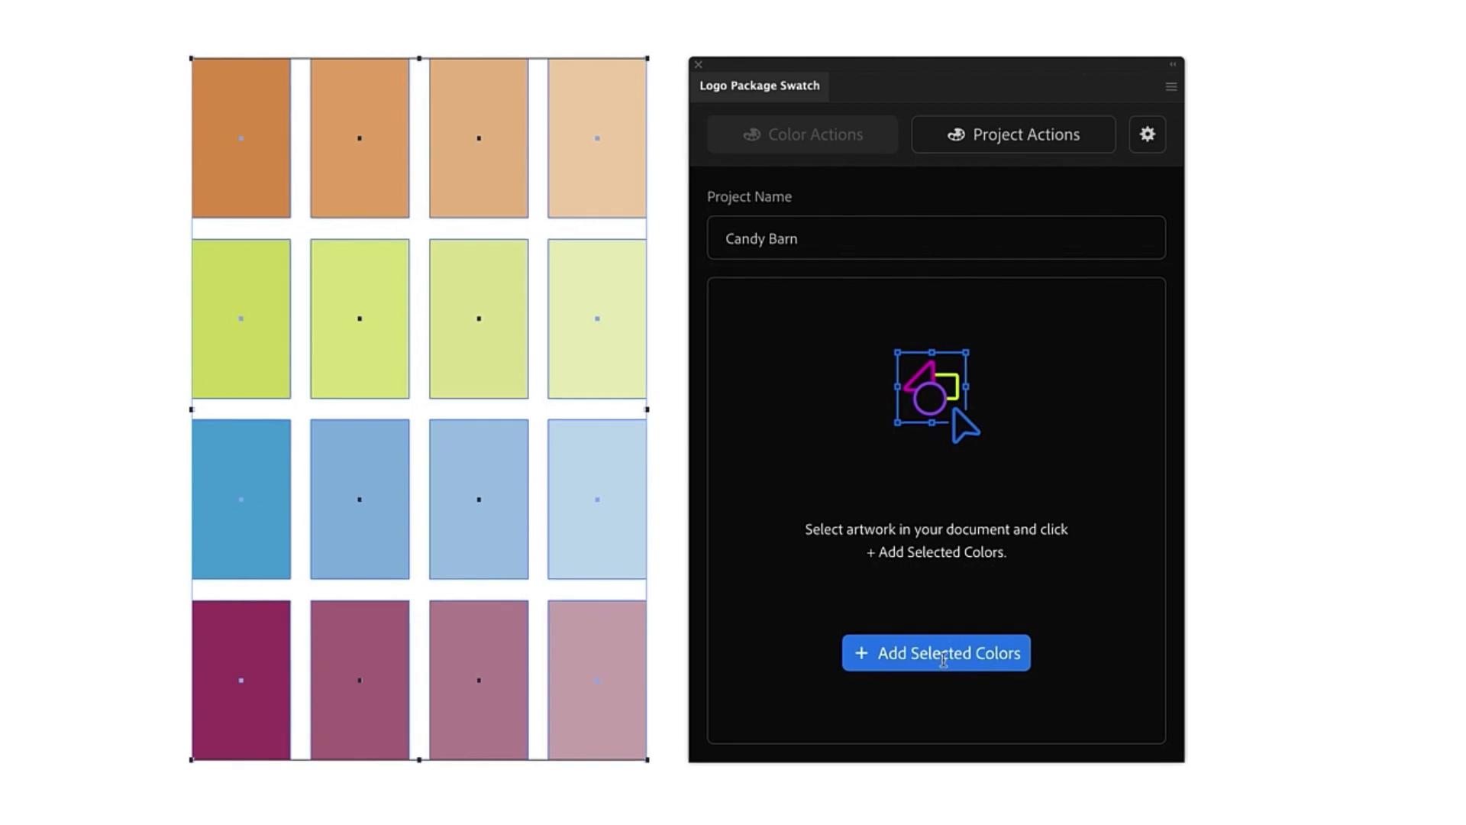
{"action": "left_click", "coordinate": [953, 654]}
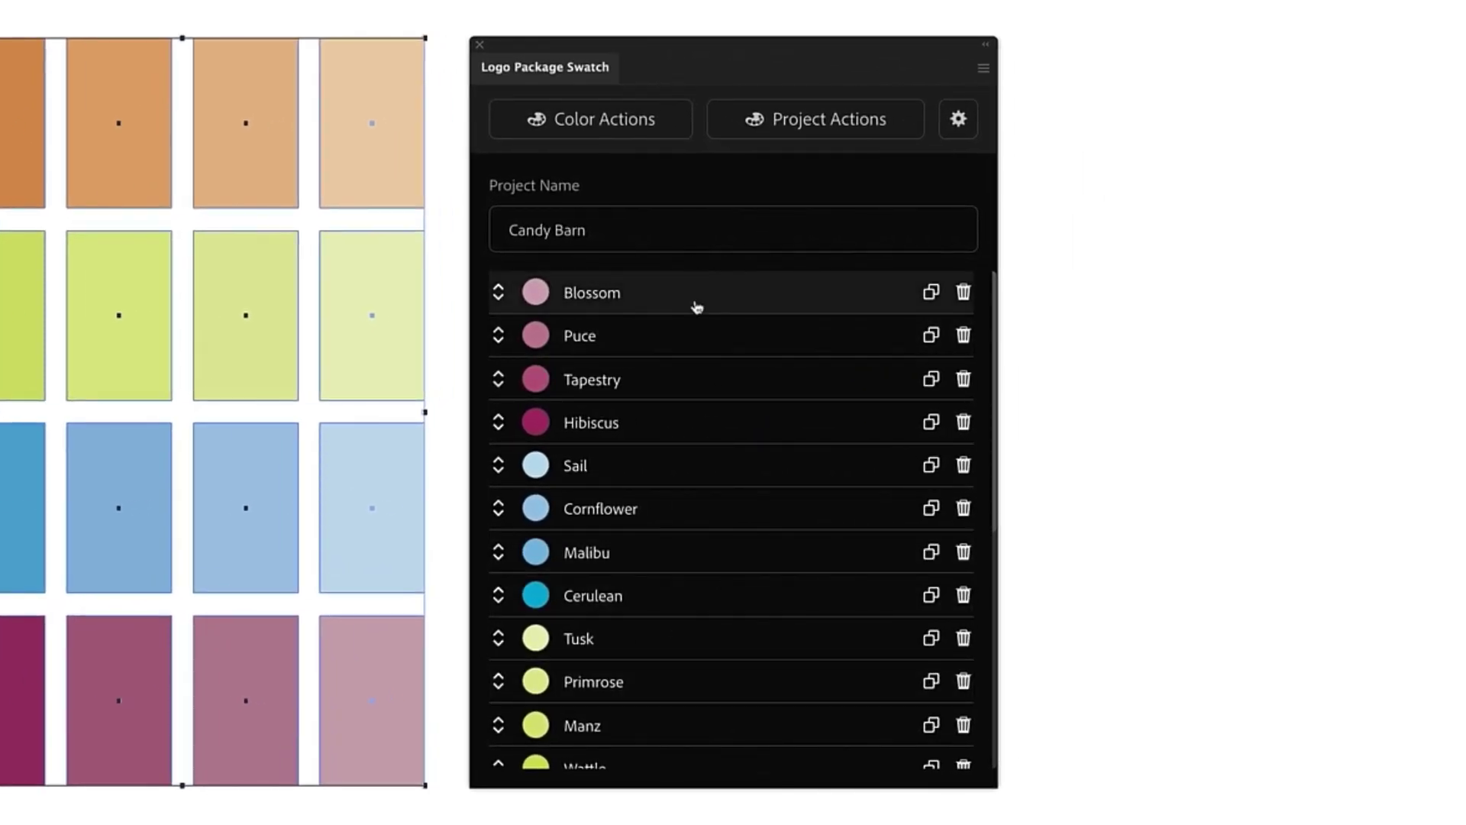
{"action": "scroll", "coordinate": [704, 376], "scroll_direction": "down", "scroll_amount": 5}
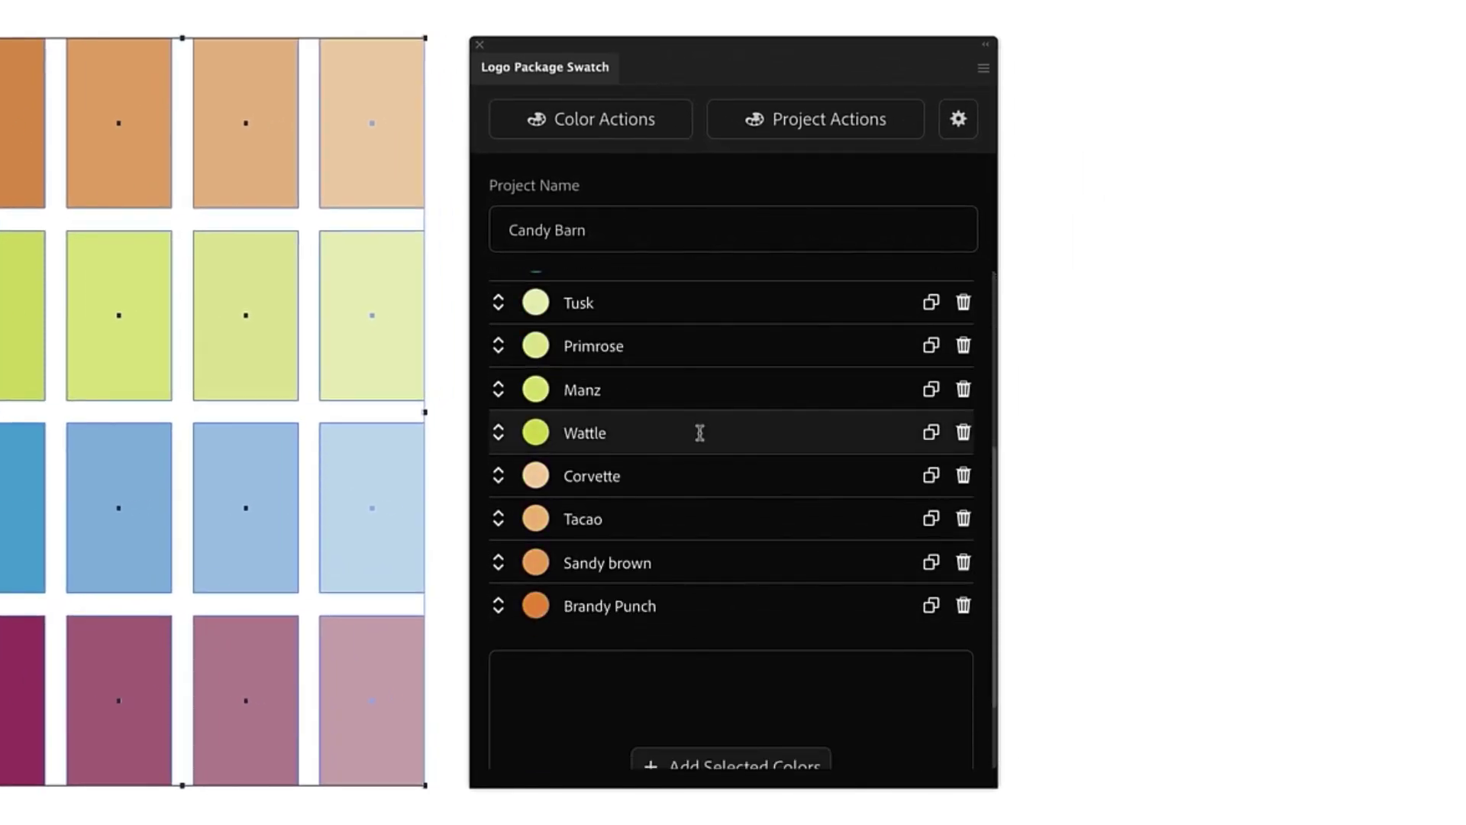
{"action": "scroll", "coordinate": [672, 458], "scroll_direction": "up", "scroll_amount": 6}
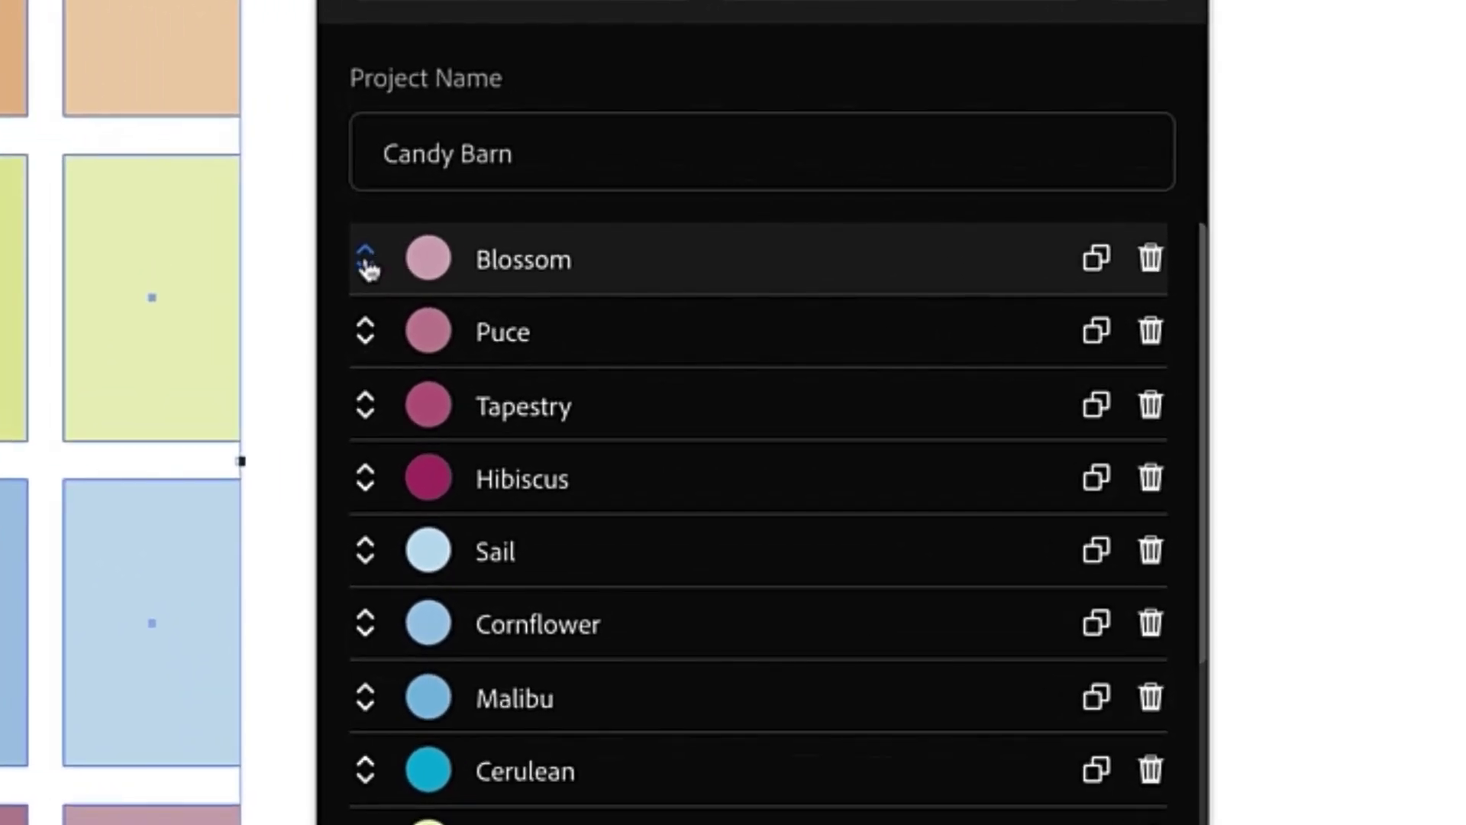
Expand Blossom to reveal its codes, including HEX #D1A8B5 and PANTONE 4092 C/U
{"action": "left_click", "coordinate": [368, 269]}
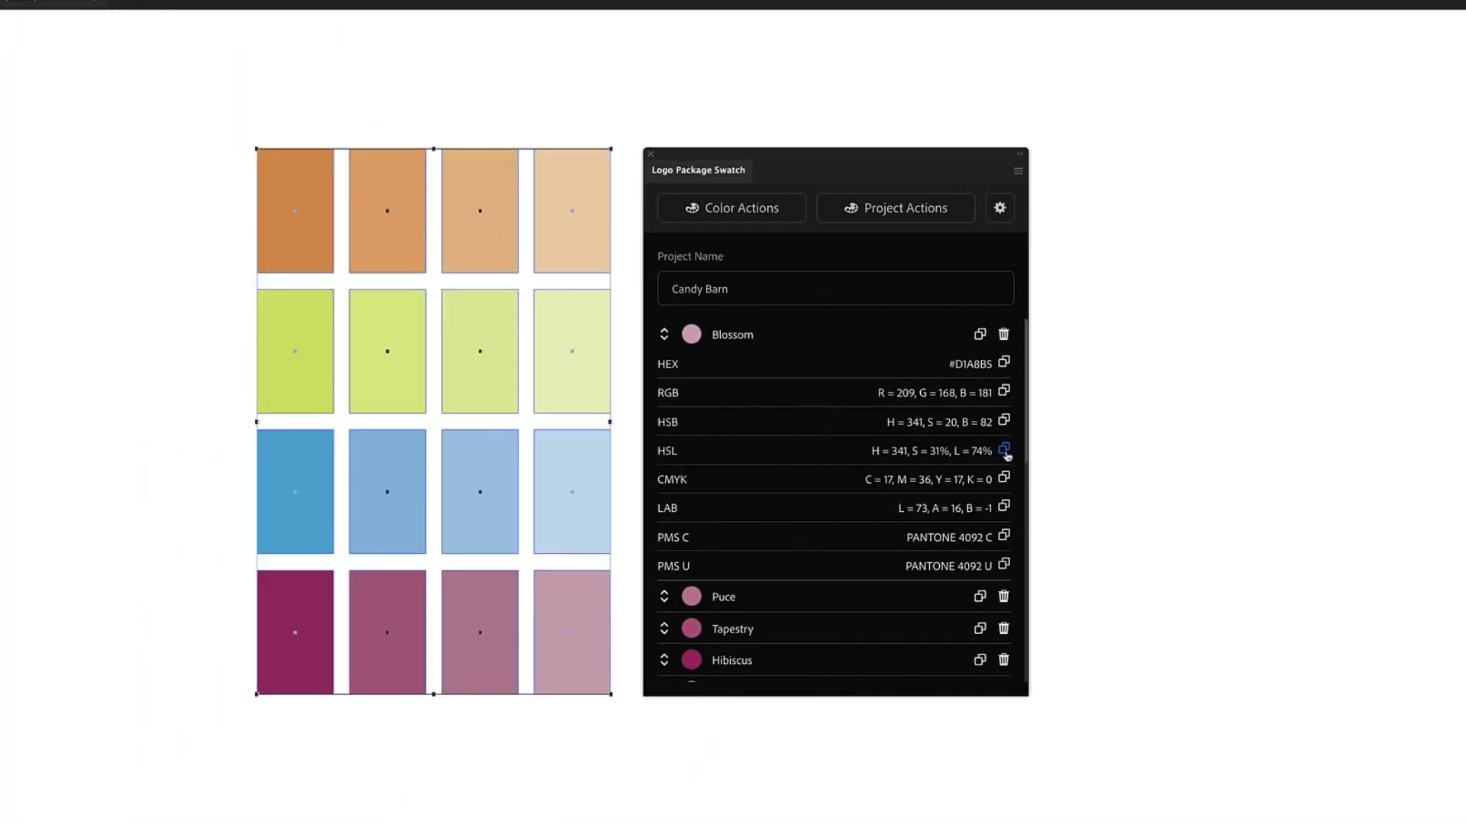
Create a text block below the swatches listing Blossom's full colour values, HEX to PANTONE 4092 U
{"action": "left_click", "coordinate": [1130, 515]}
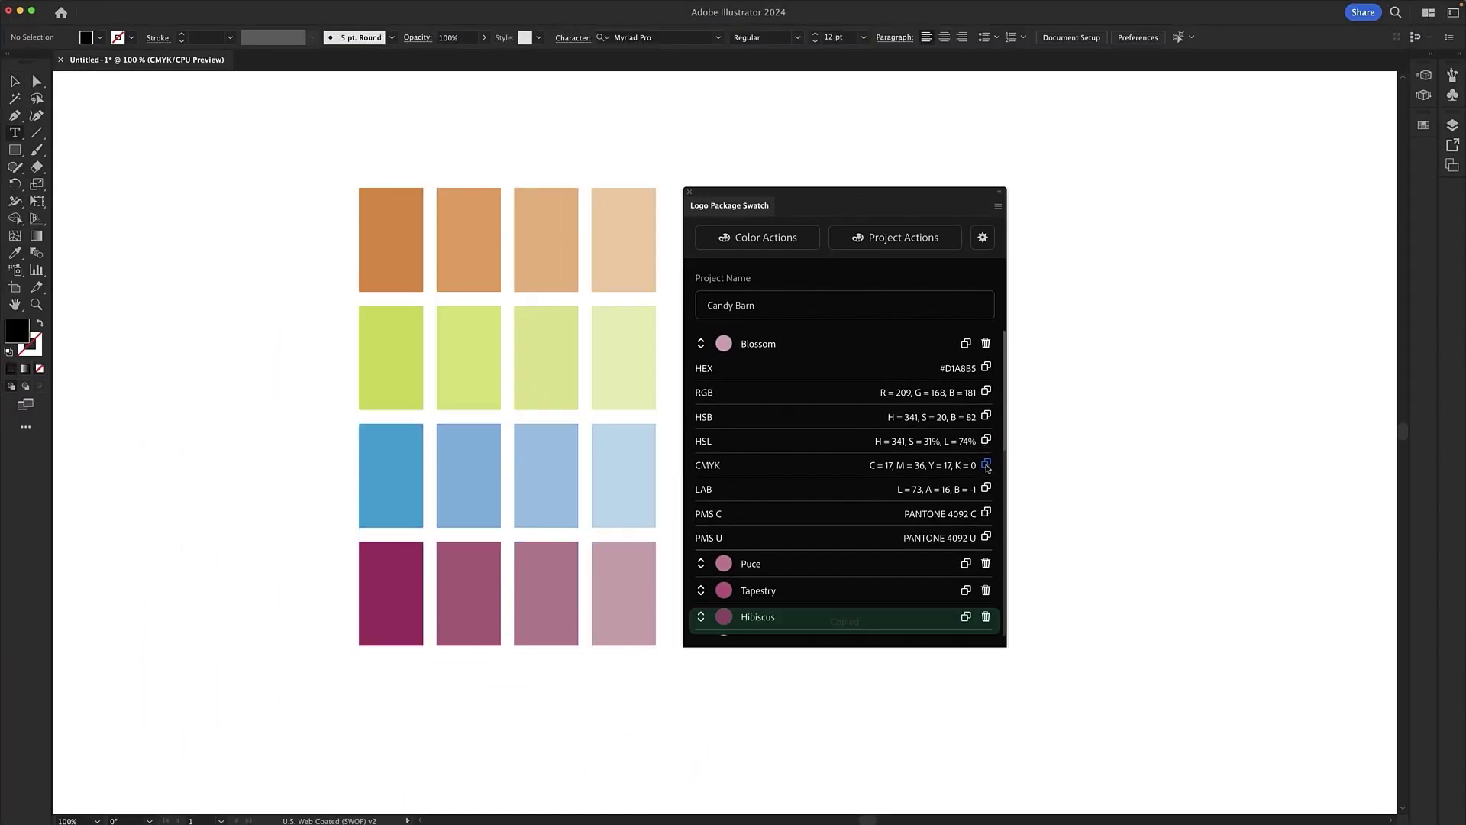
{"action": "left_click", "coordinate": [380, 688]}
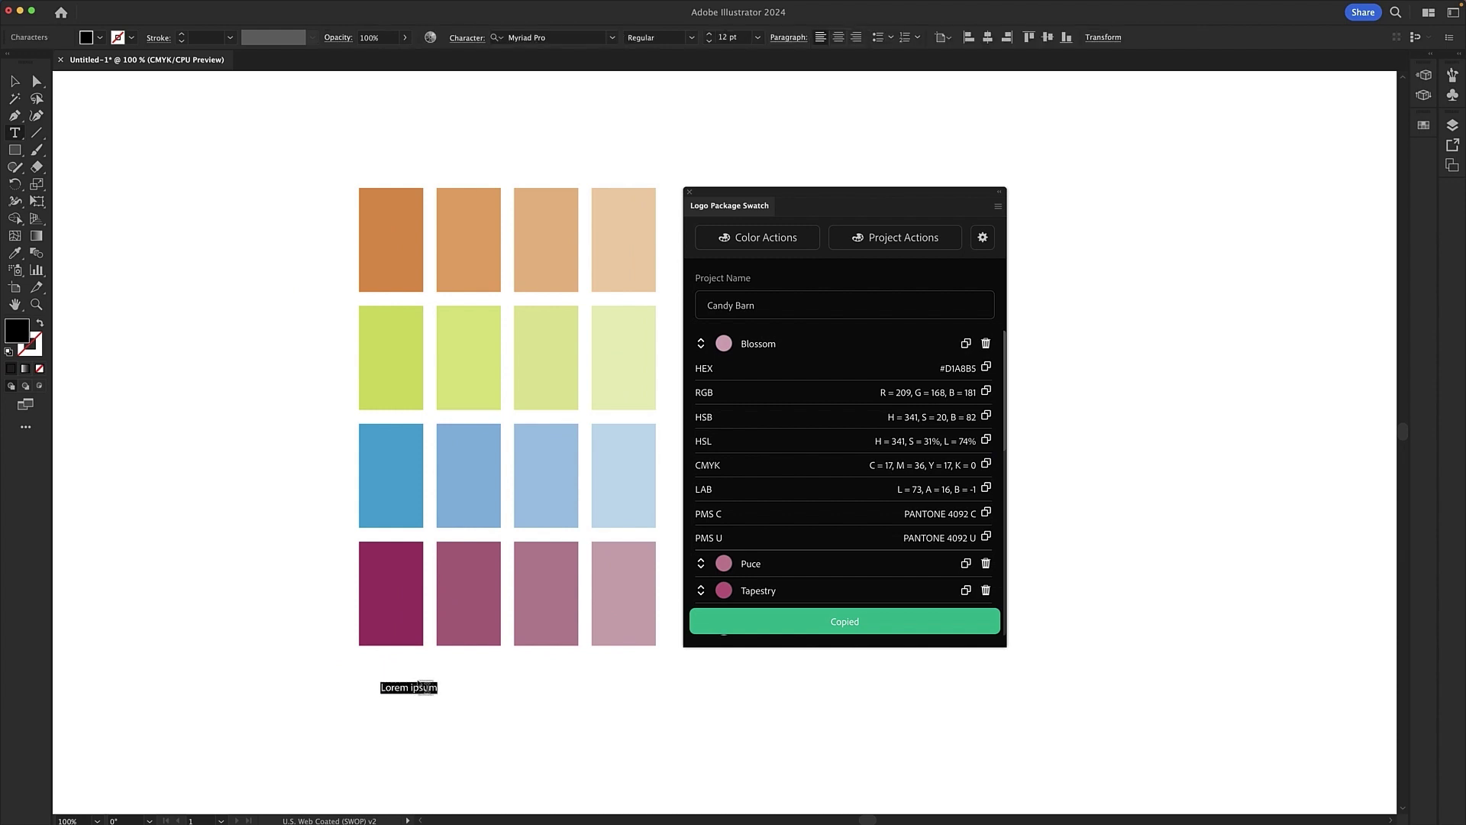
{"action": "key", "text": "super+v"}
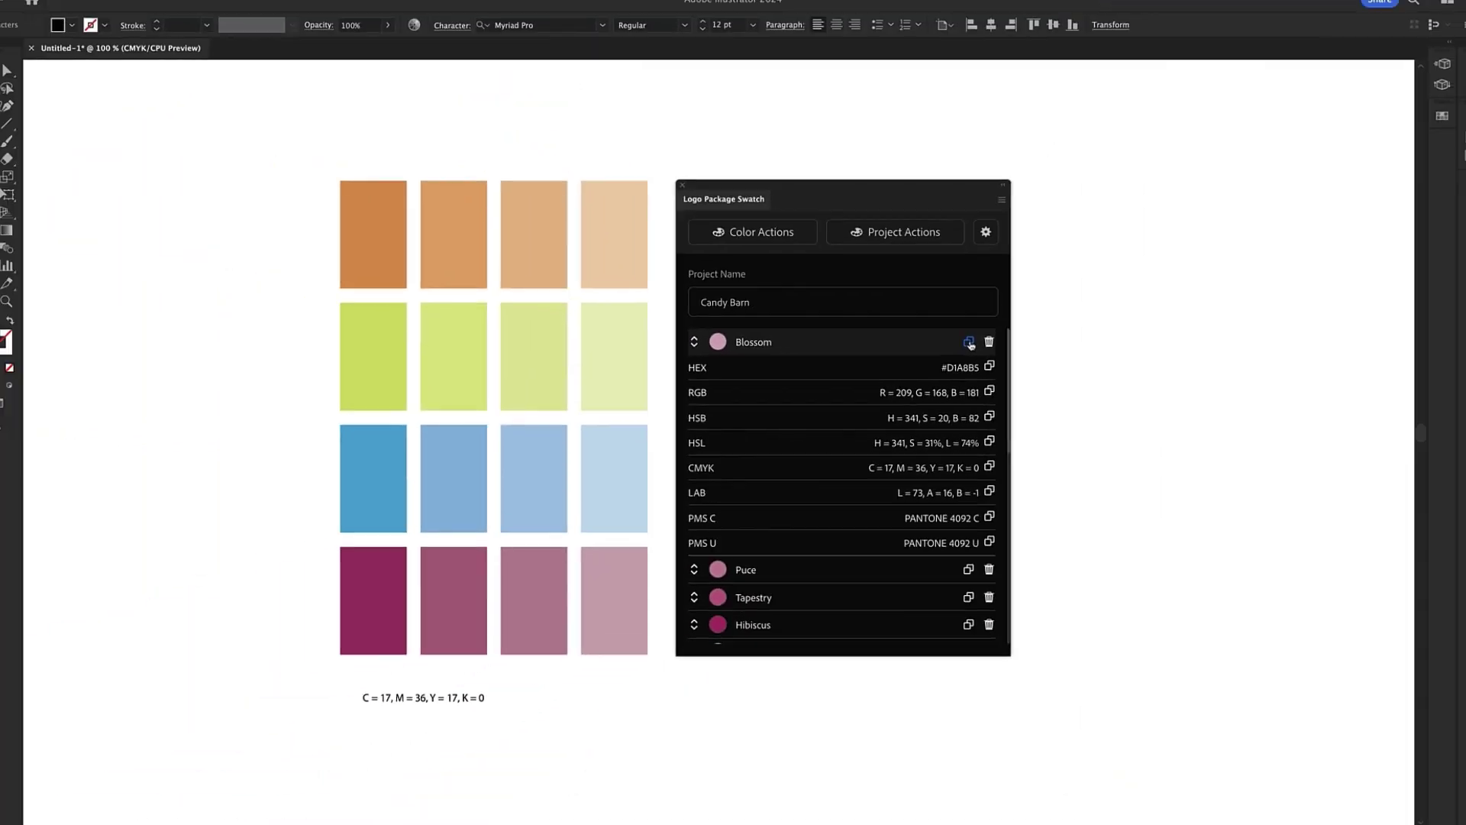
{"action": "left_click", "coordinate": [969, 342]}
{"action": "key", "text": "super+a"}
{"action": "key", "text": "super+v"}
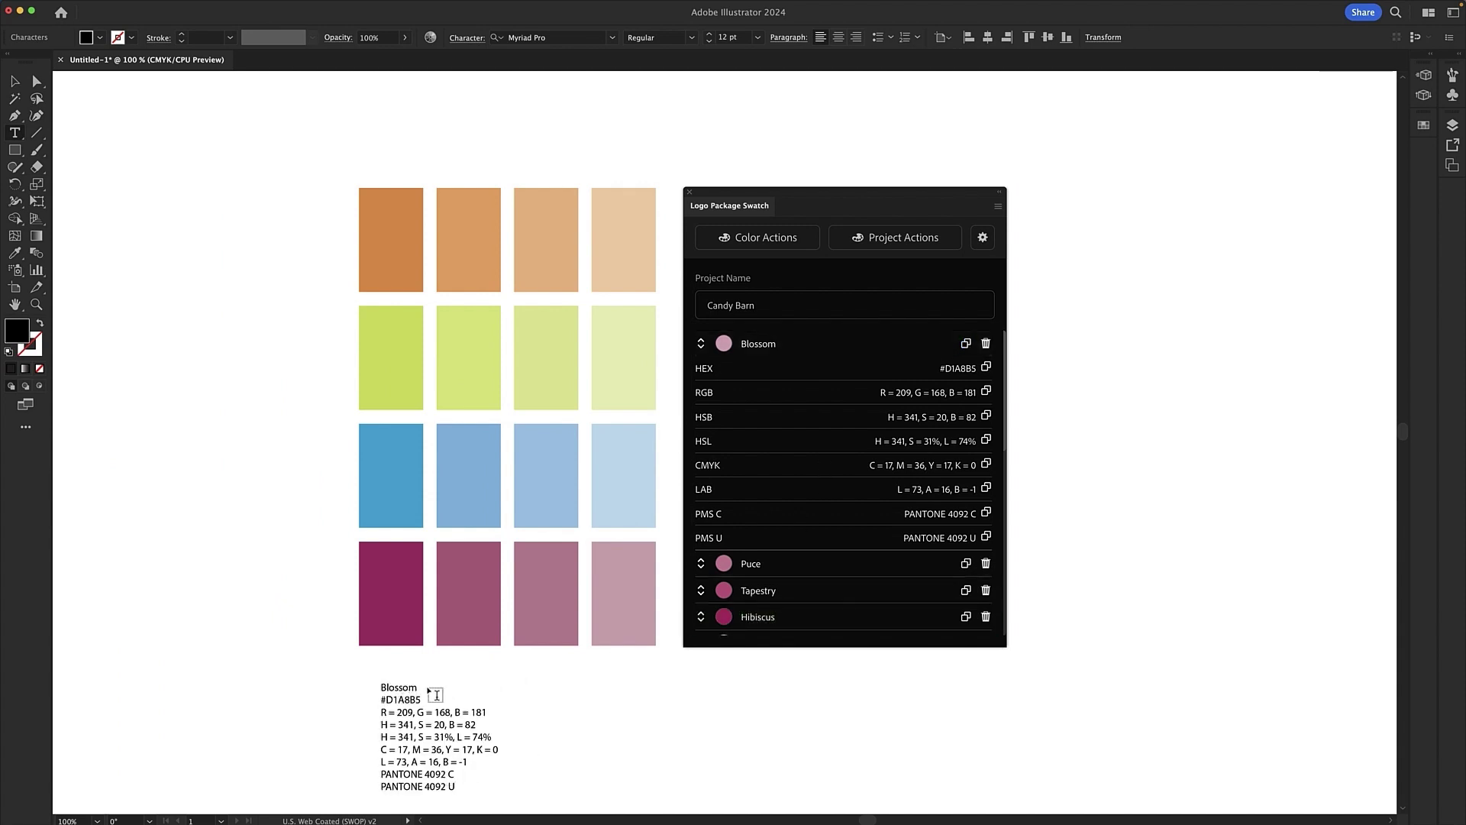
{"action": "key", "text": "Escape"}
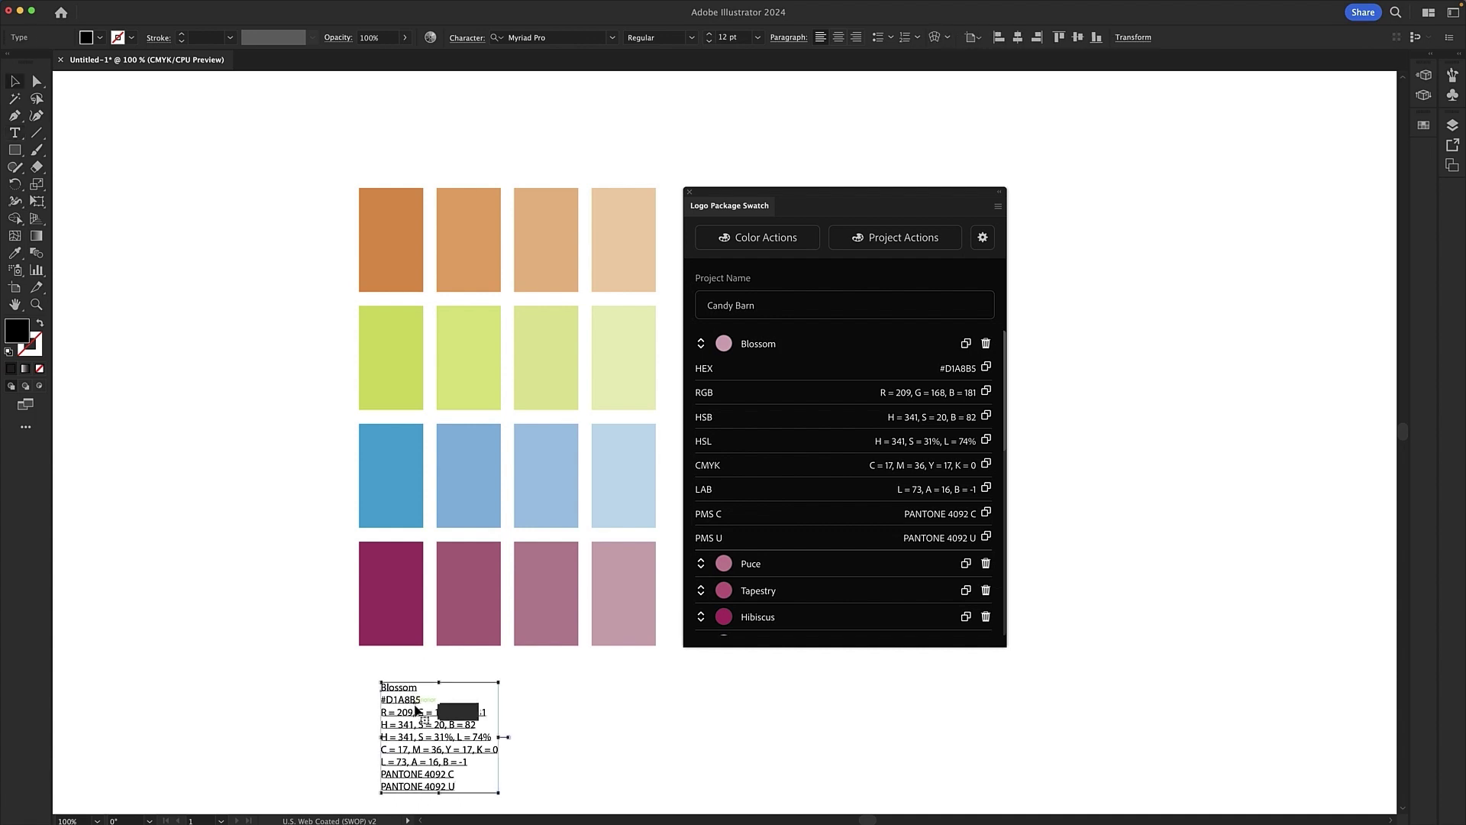
Move the text block left of the swatches and replace its text with every Candy Barn colour's values
{"action": "left_click_drag", "start_coordinate": [399, 682], "coordinate": [246, 203]}
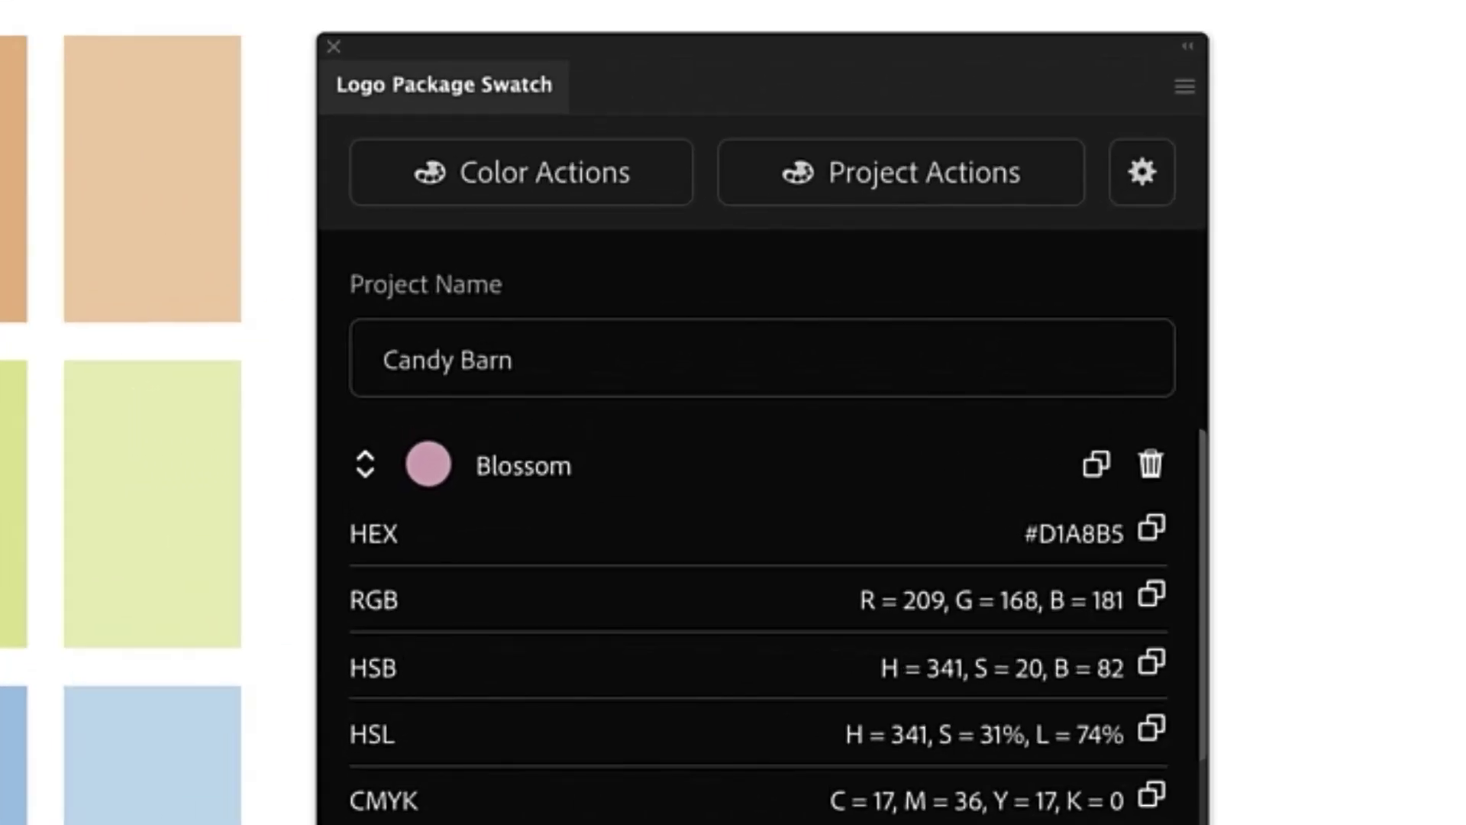
{"action": "left_click", "coordinate": [754, 236]}
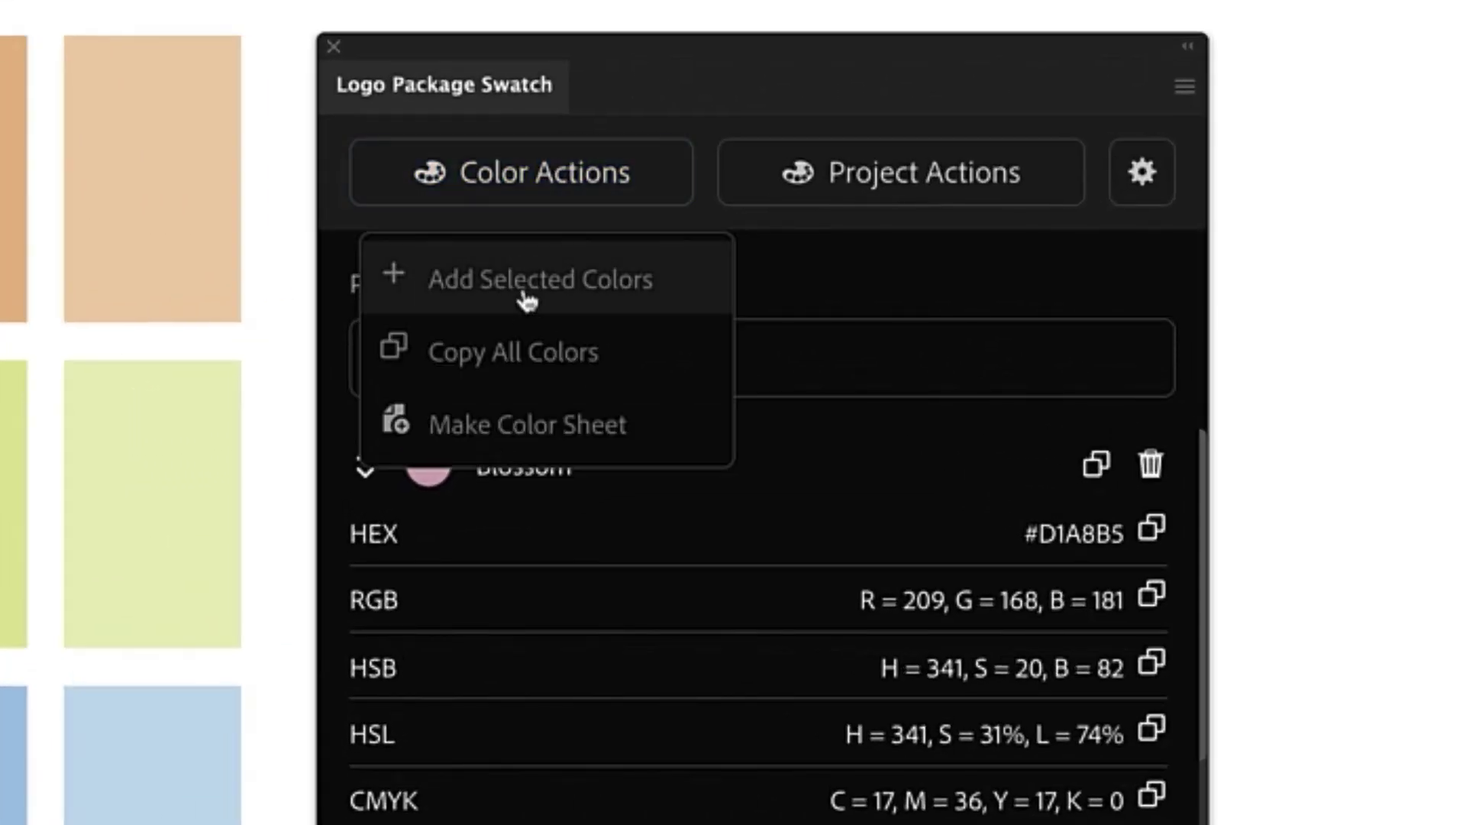
{"action": "left_click", "coordinate": [524, 352]}
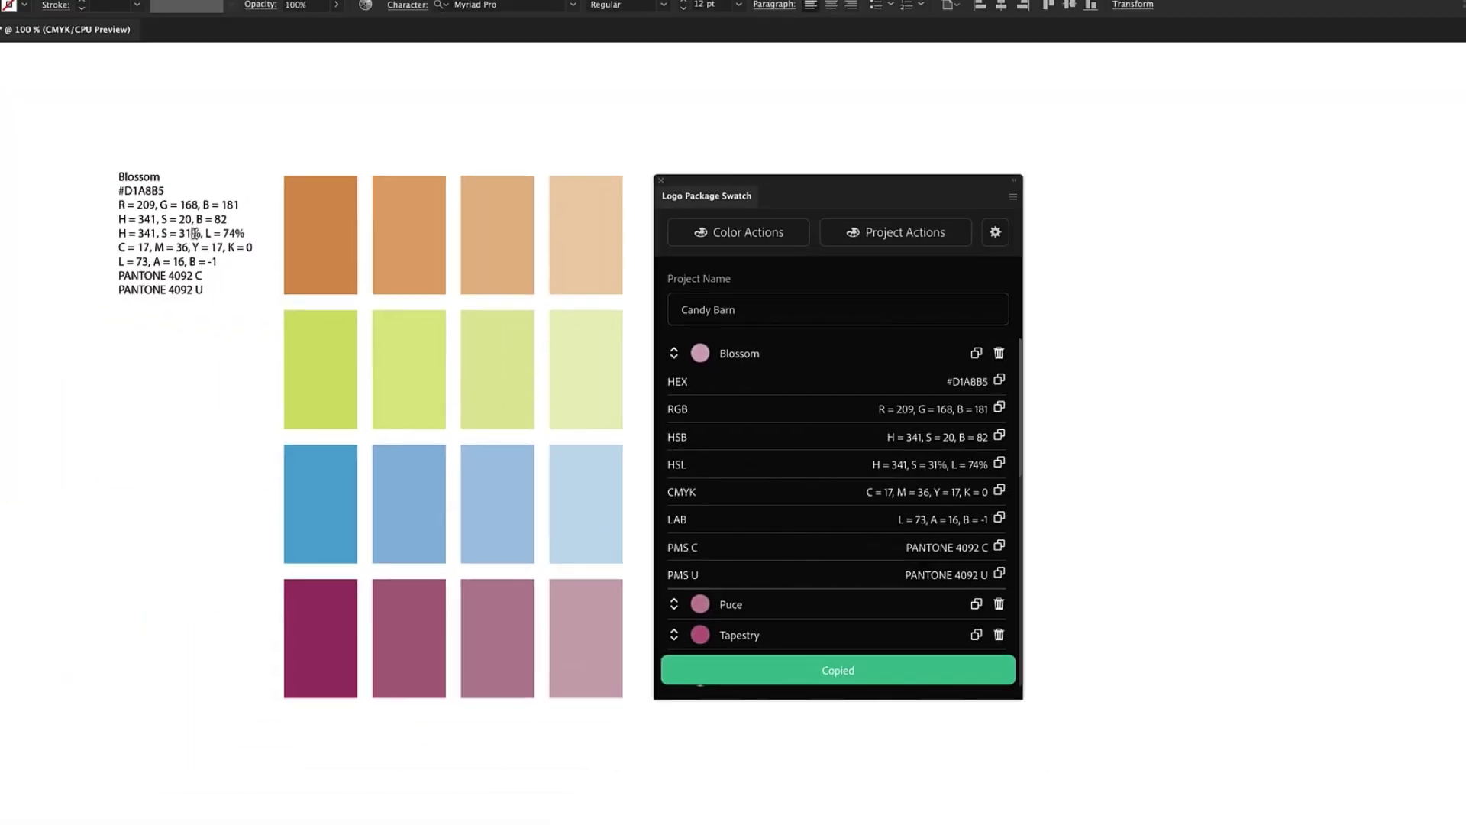
{"action": "left_click", "coordinate": [289, 252]}
{"action": "key", "text": "ctrl+a"}
{"action": "key", "text": "ctrl+v"}
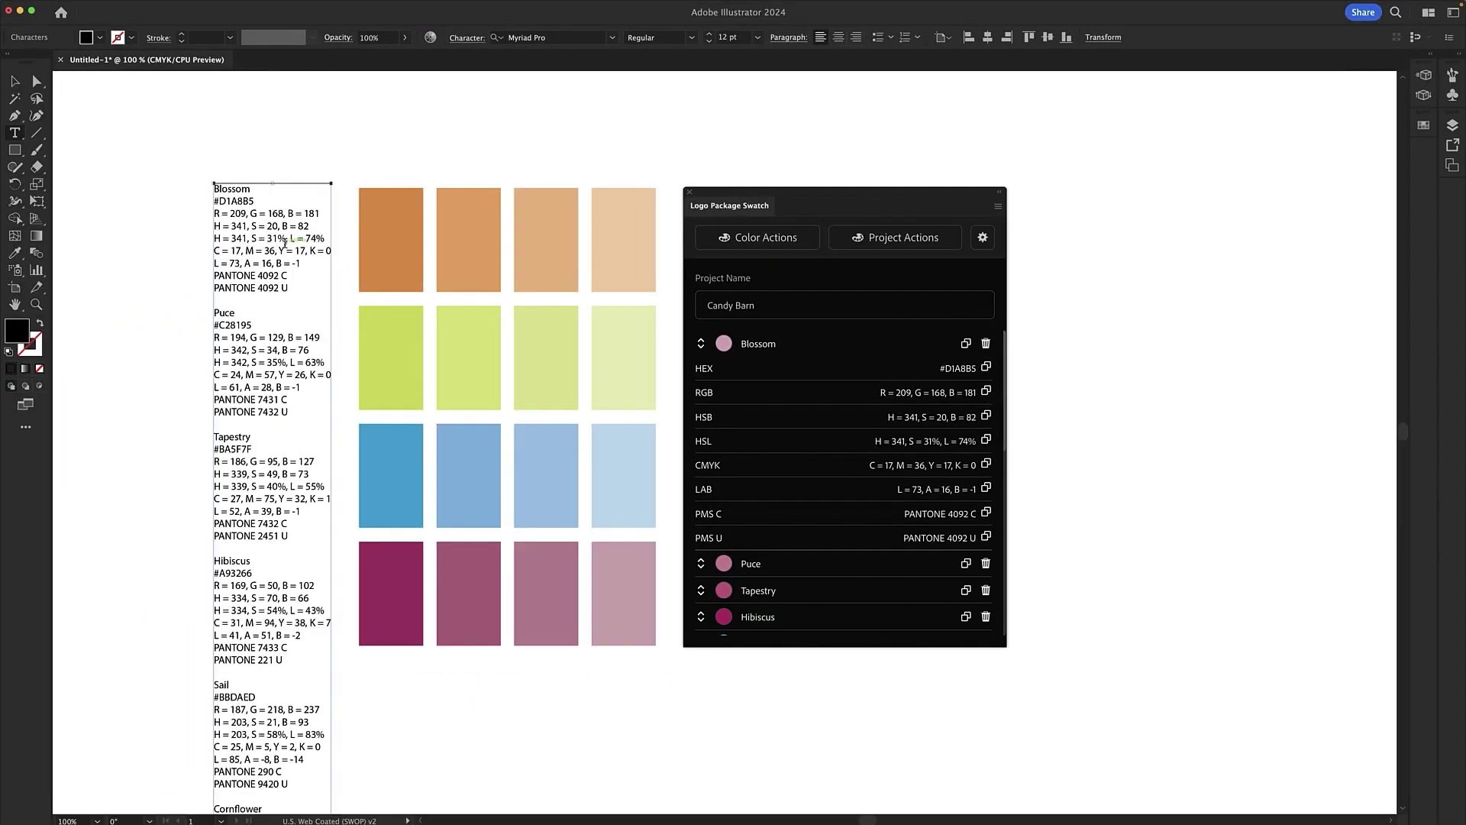
{"action": "scroll", "coordinate": [284, 289], "scroll_direction": "down", "scroll_amount": 2}
{"action": "scroll", "coordinate": [284, 289], "scroll_direction": "down", "scroll_amount": 4}
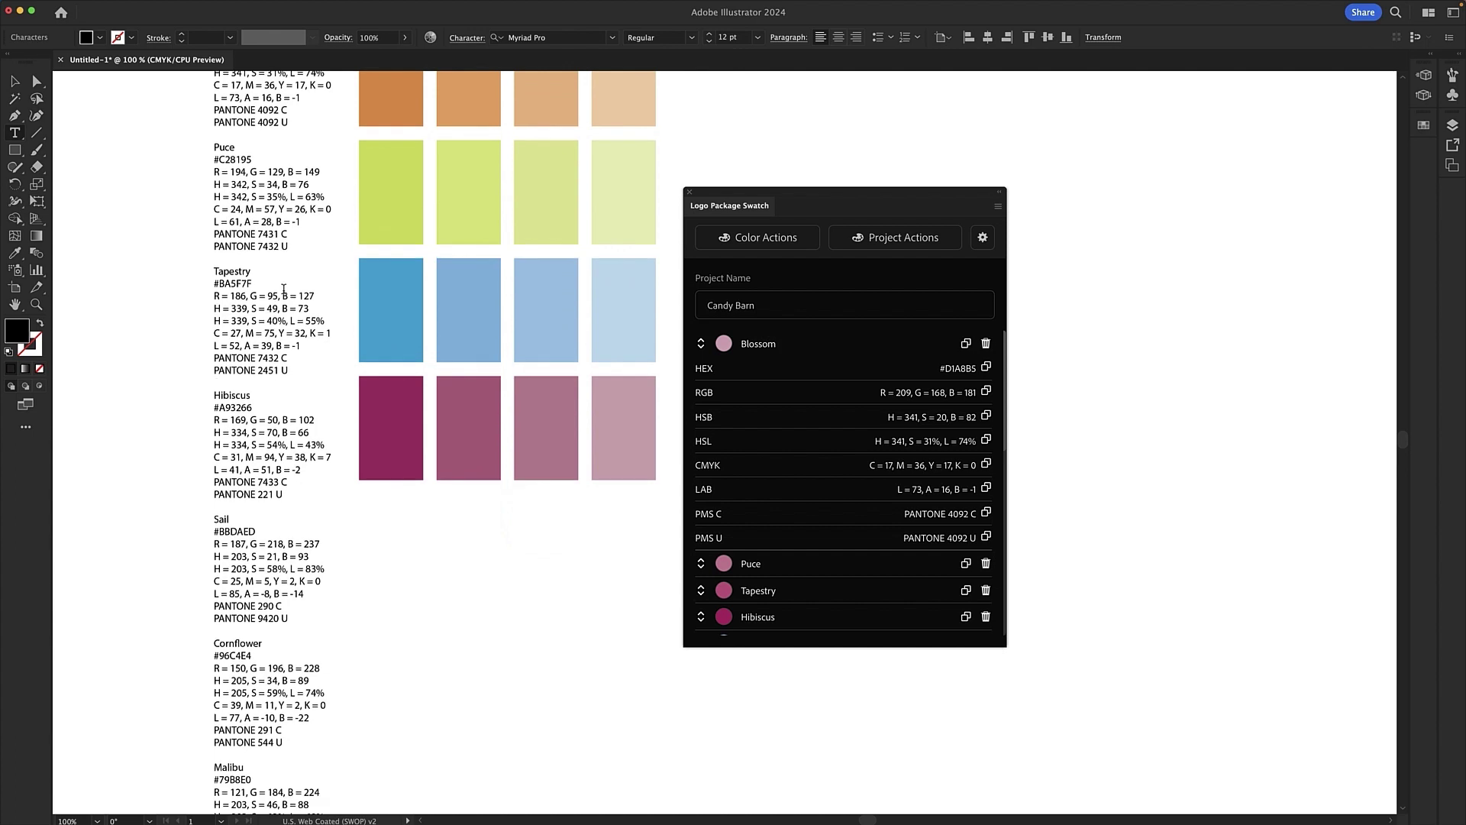
{"action": "key", "text": "Escape"}
{"action": "scroll", "coordinate": [273, 357], "scroll_direction": "up", "scroll_amount": 5}
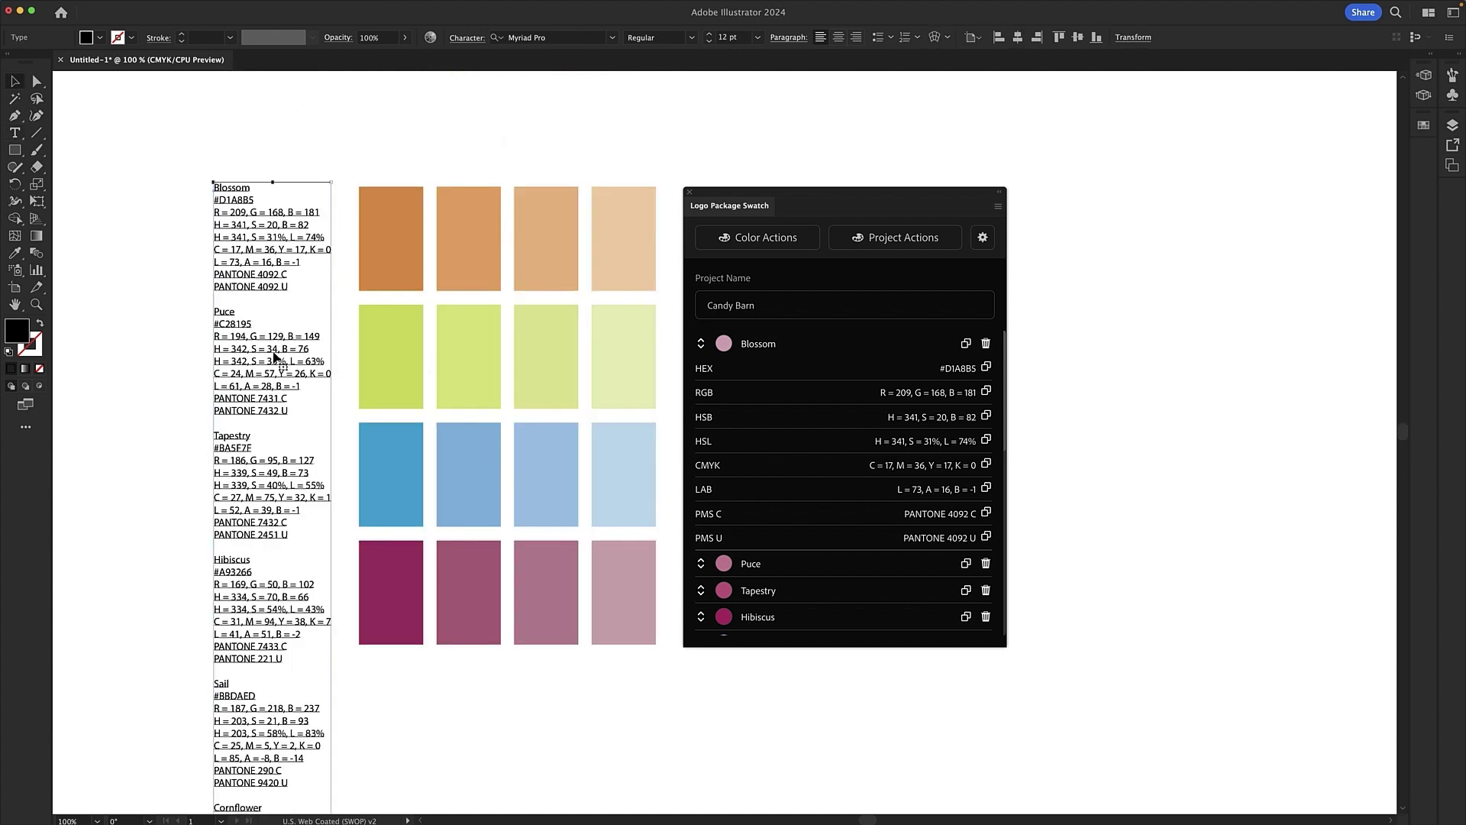
Delete the colour-values text block and rename the Blossom colour to Pink
{"action": "key", "text": "Delete"}
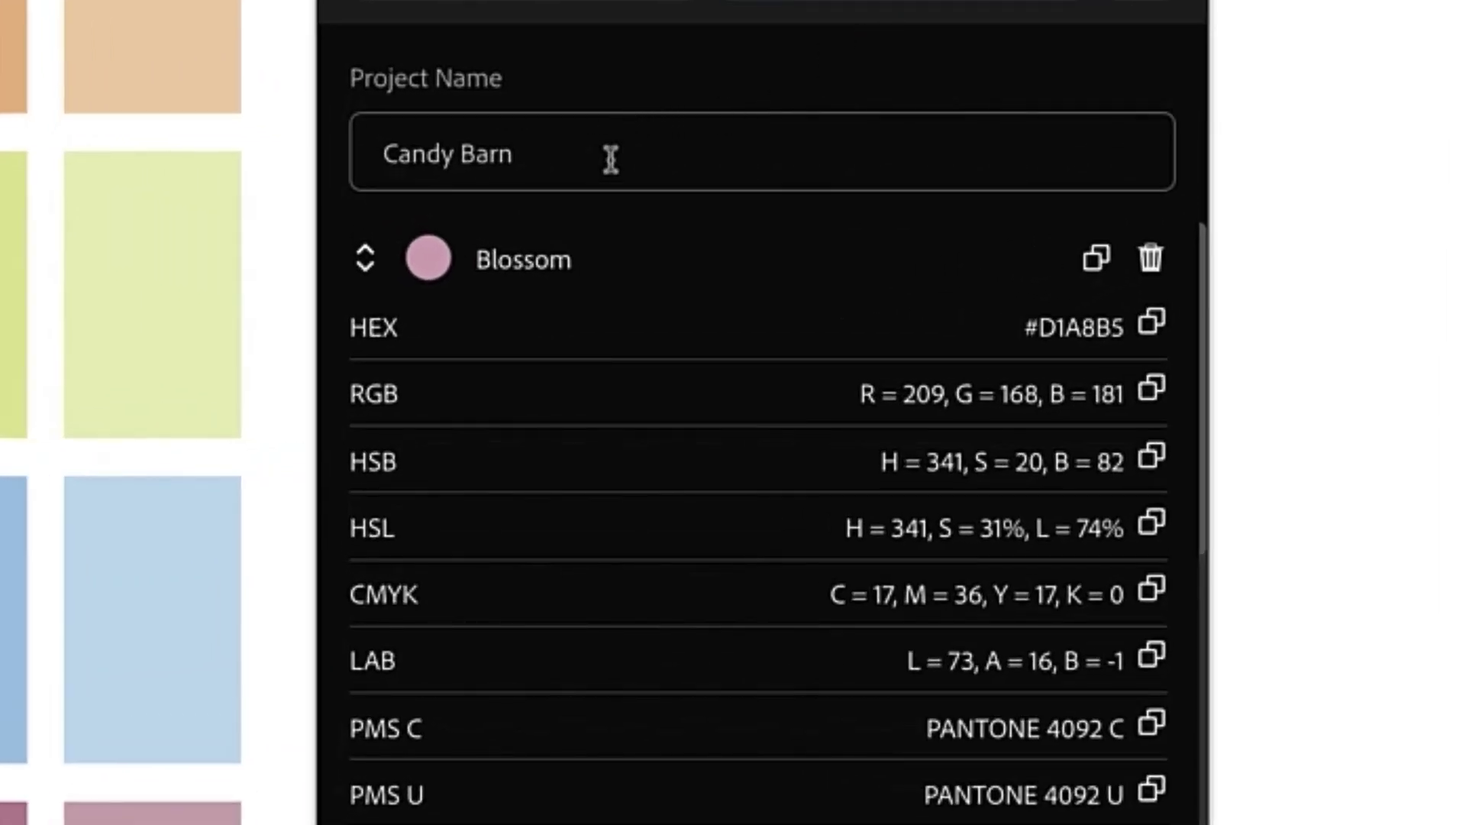
{"action": "left_click", "coordinate": [546, 269]}
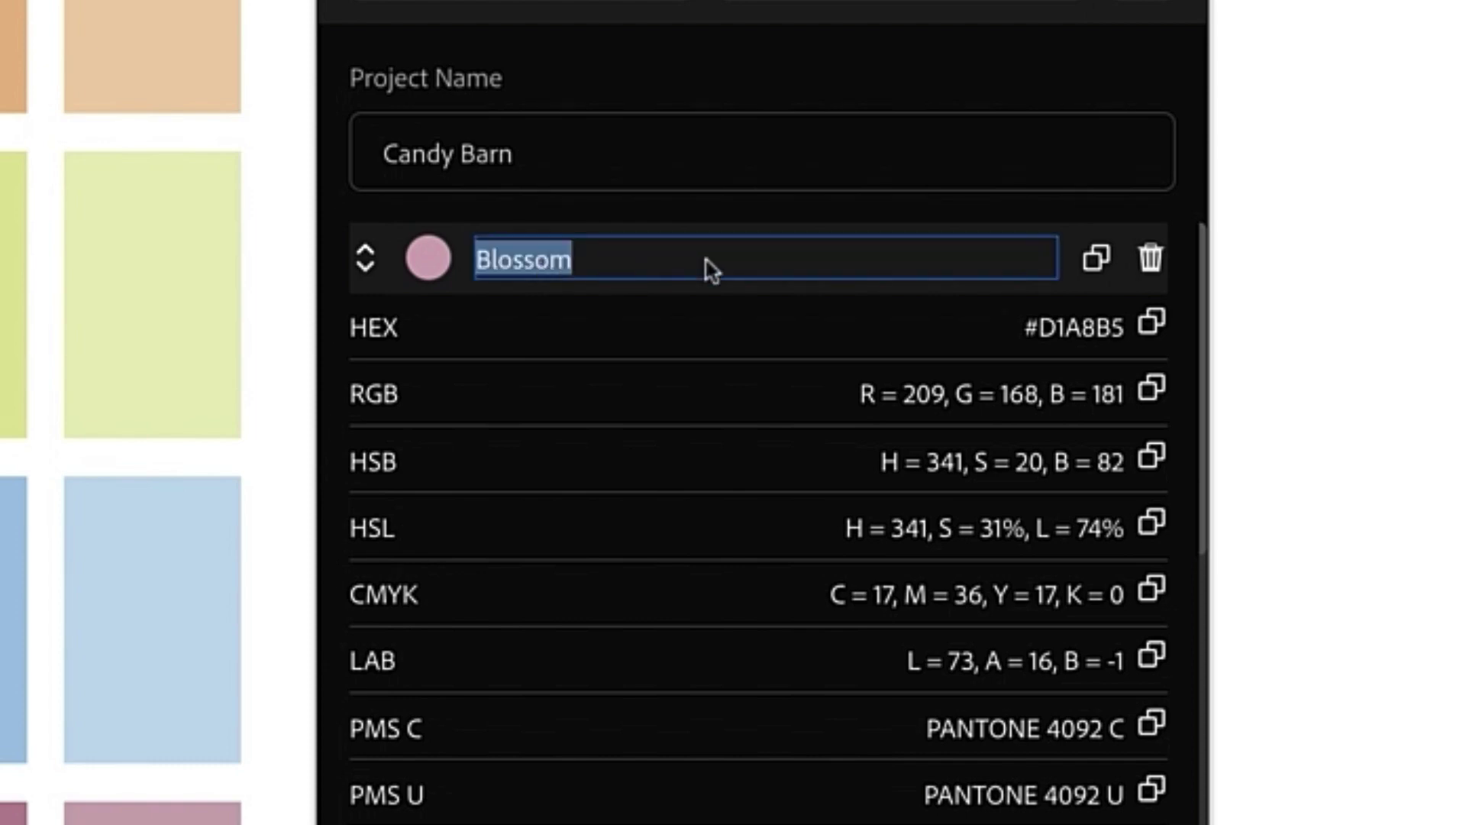
{"action": "type", "text": "Pink"}
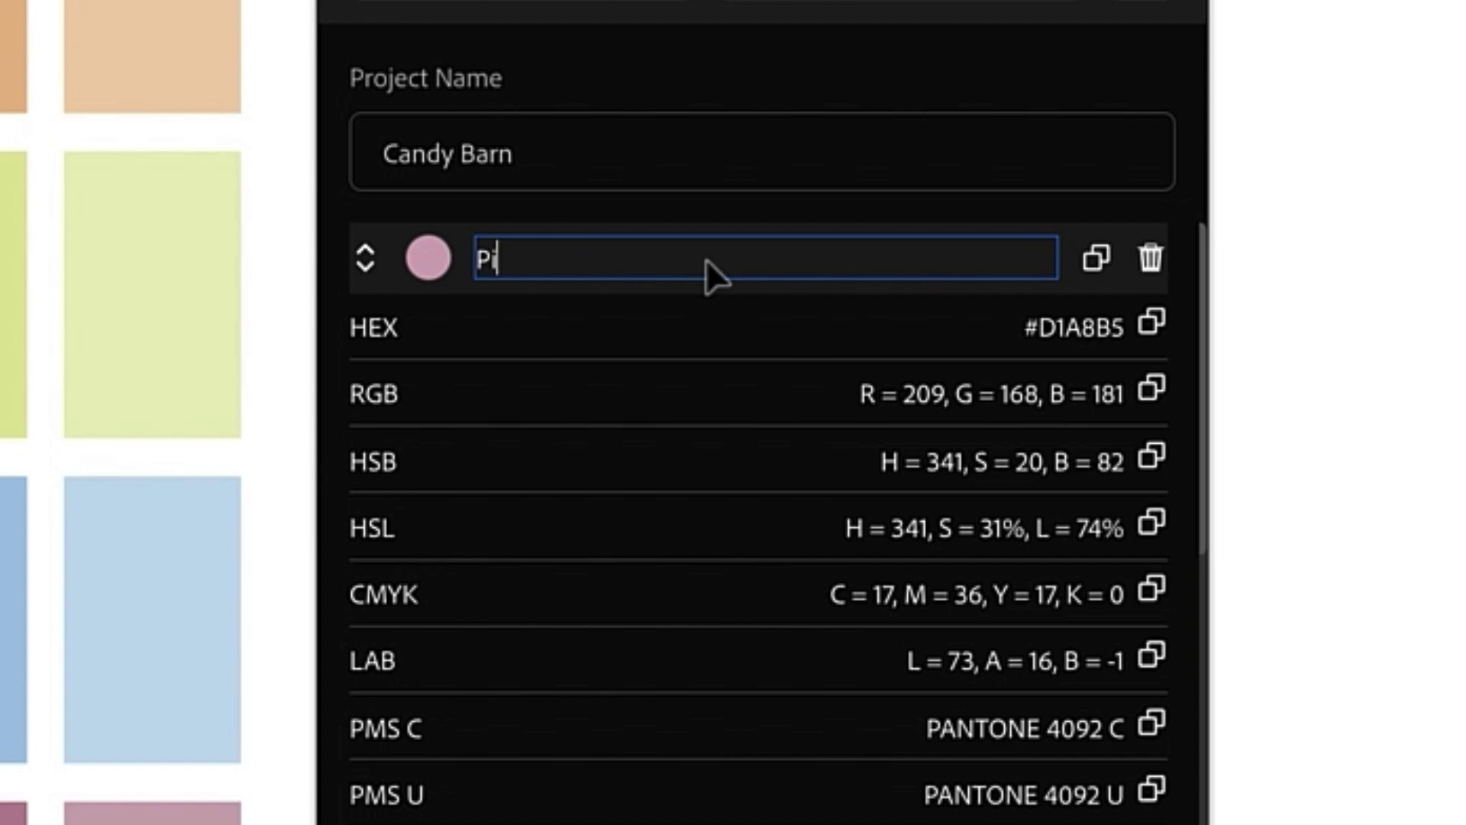
{"action": "left_click", "coordinate": [682, 219]}
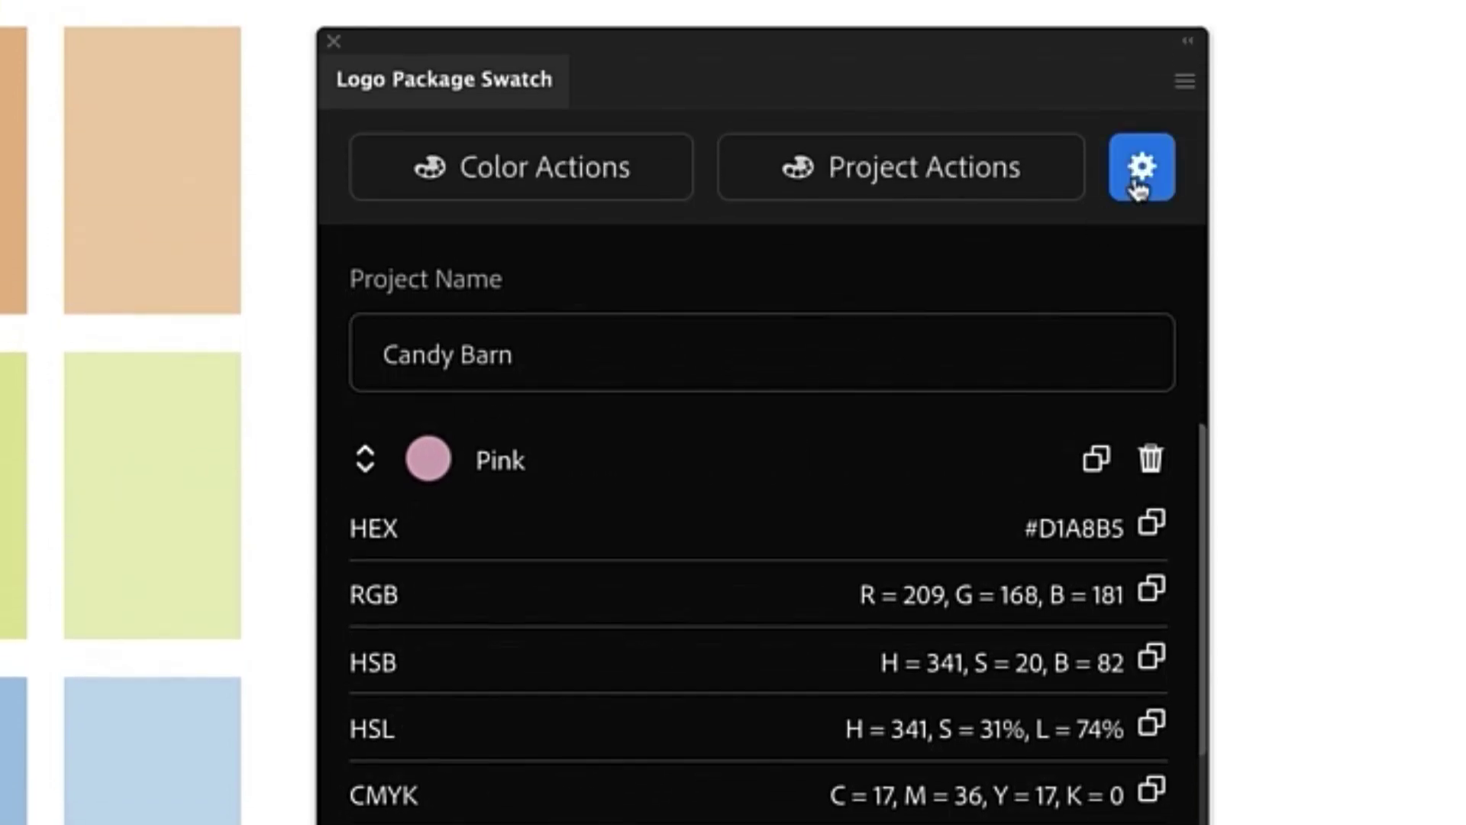
In the extension settings, hide HSL, HSB and LAB values and choose the rgb(80, 184, 72) format
{"action": "left_click", "coordinate": [1141, 168]}
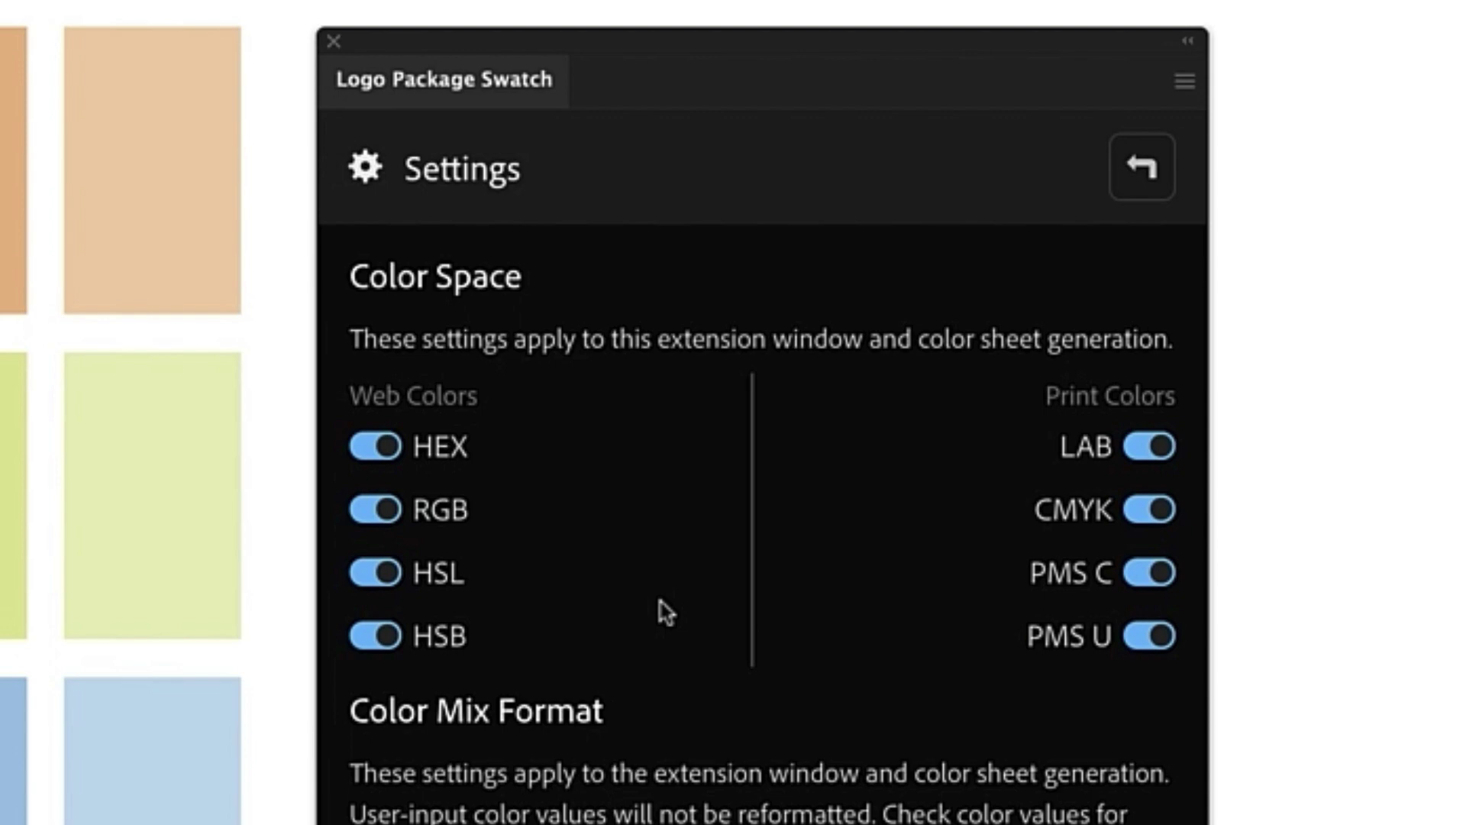
{"action": "left_click", "coordinate": [382, 586]}
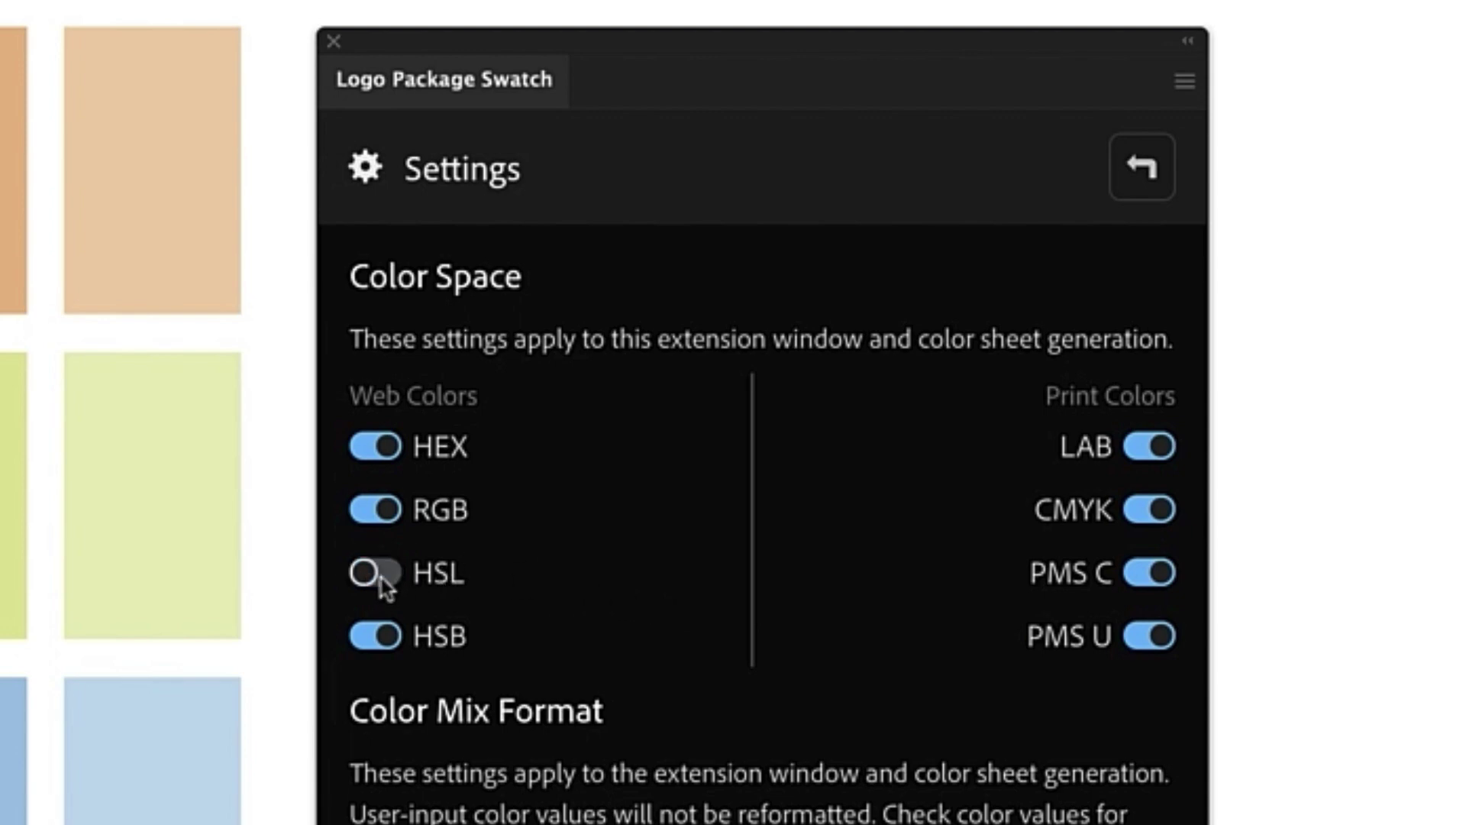
{"action": "left_click", "coordinate": [390, 644]}
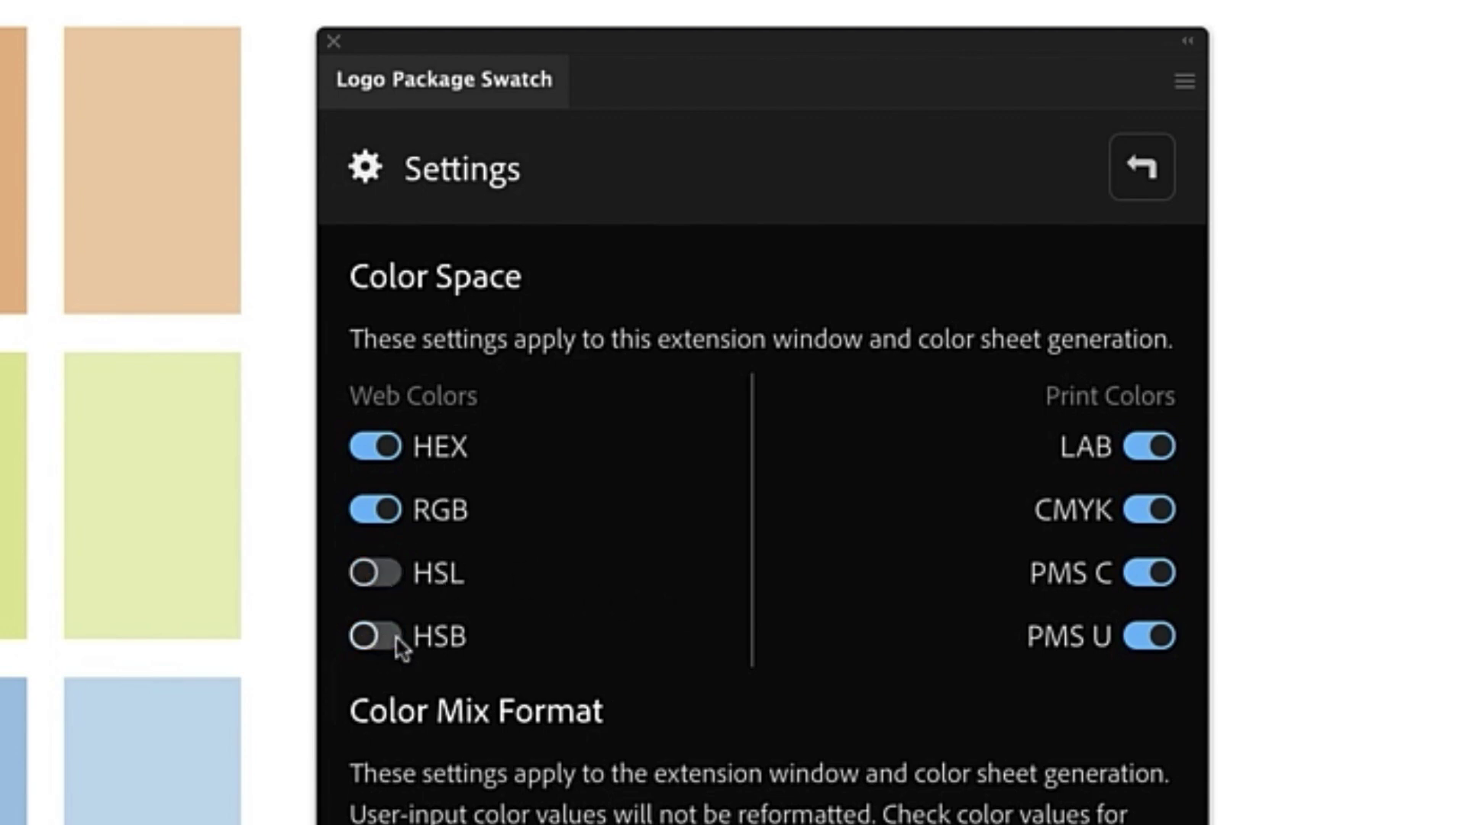
{"action": "left_click", "coordinate": [1156, 451]}
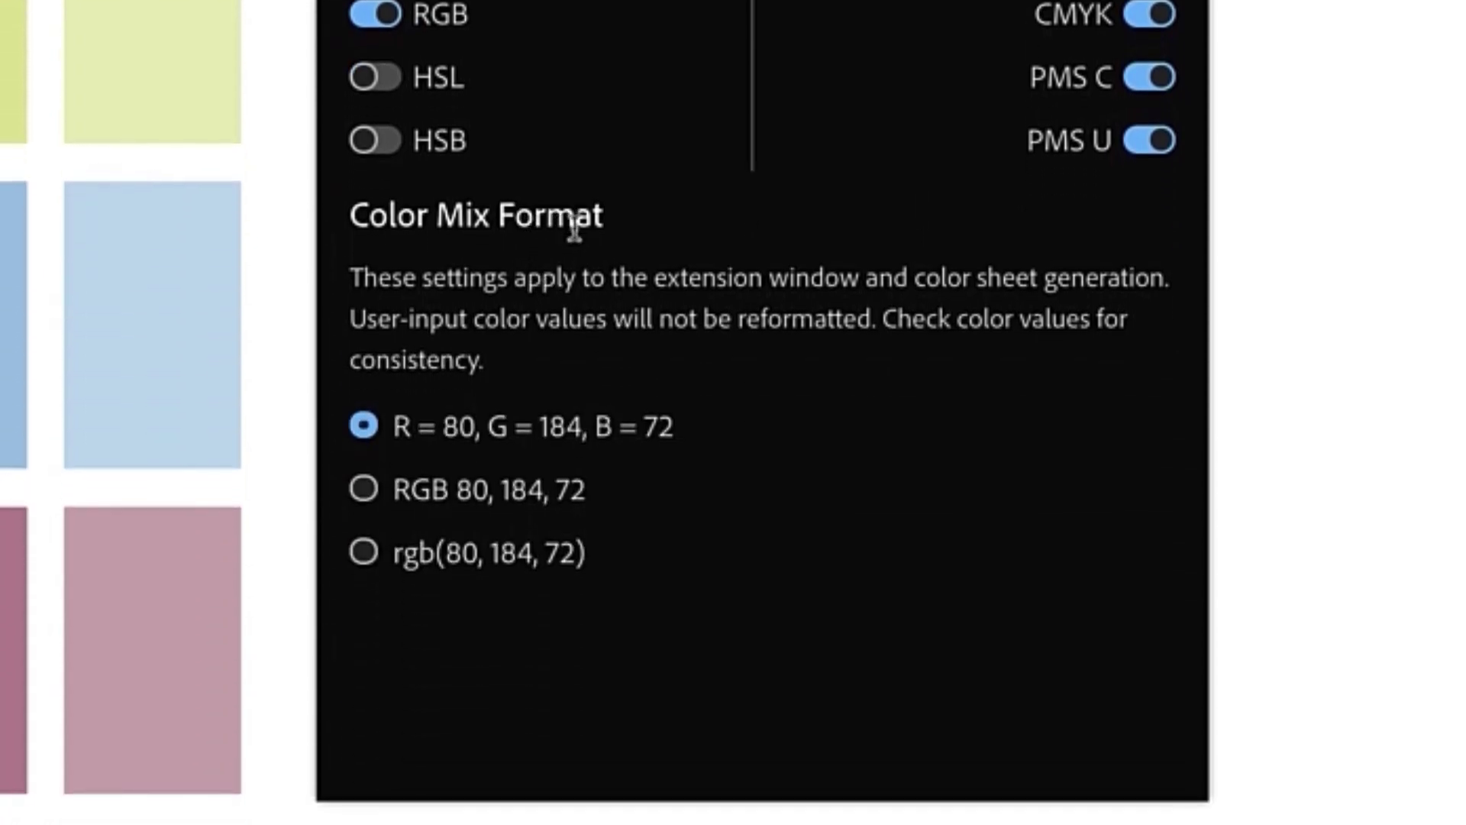
{"action": "left_click", "coordinate": [364, 553]}
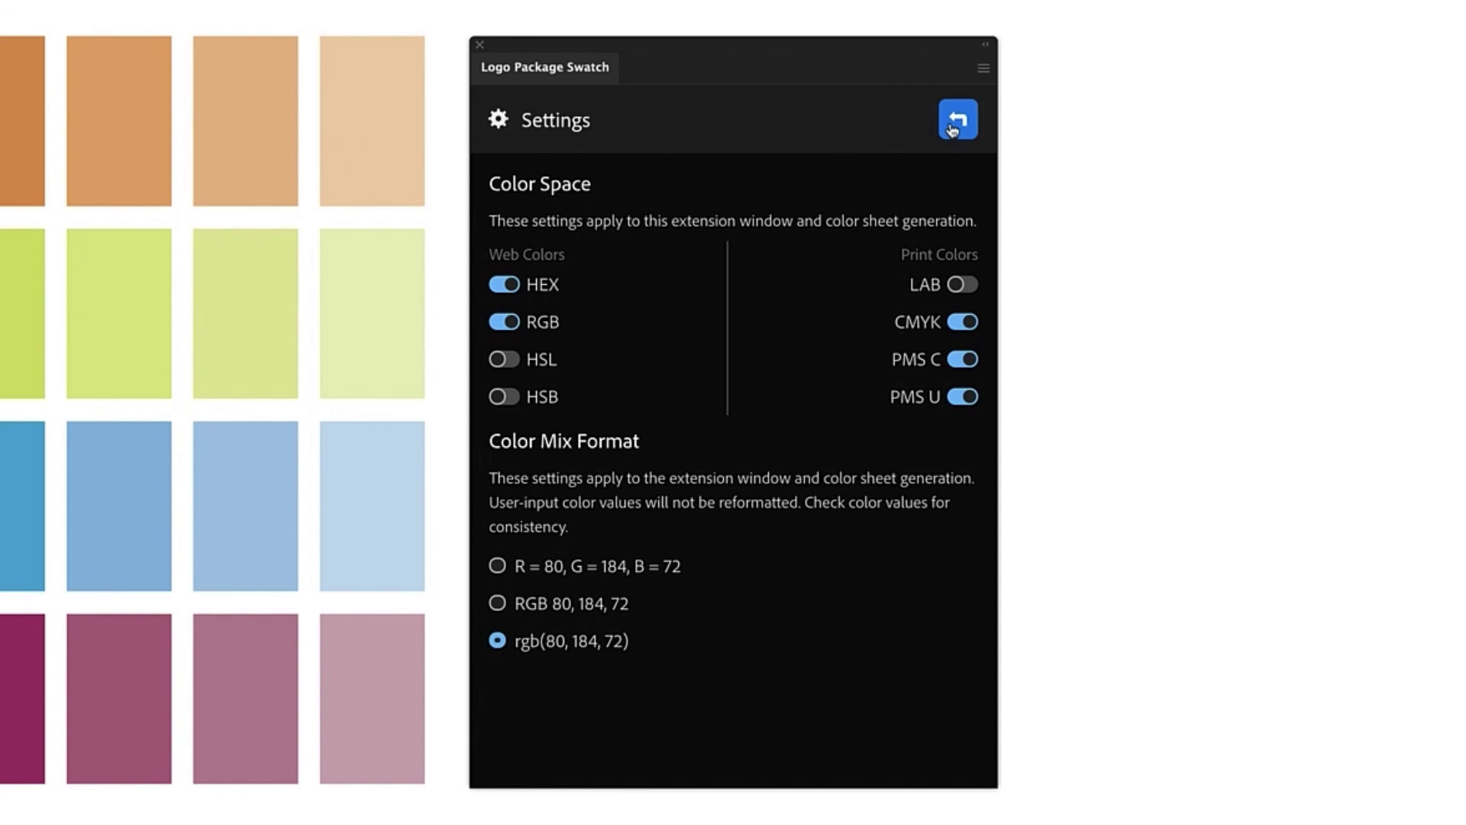
Go back to the Candy Barn list, where Pink now shows only HEX, RGB, CMYK and Pantone
{"action": "left_click", "coordinate": [954, 124]}
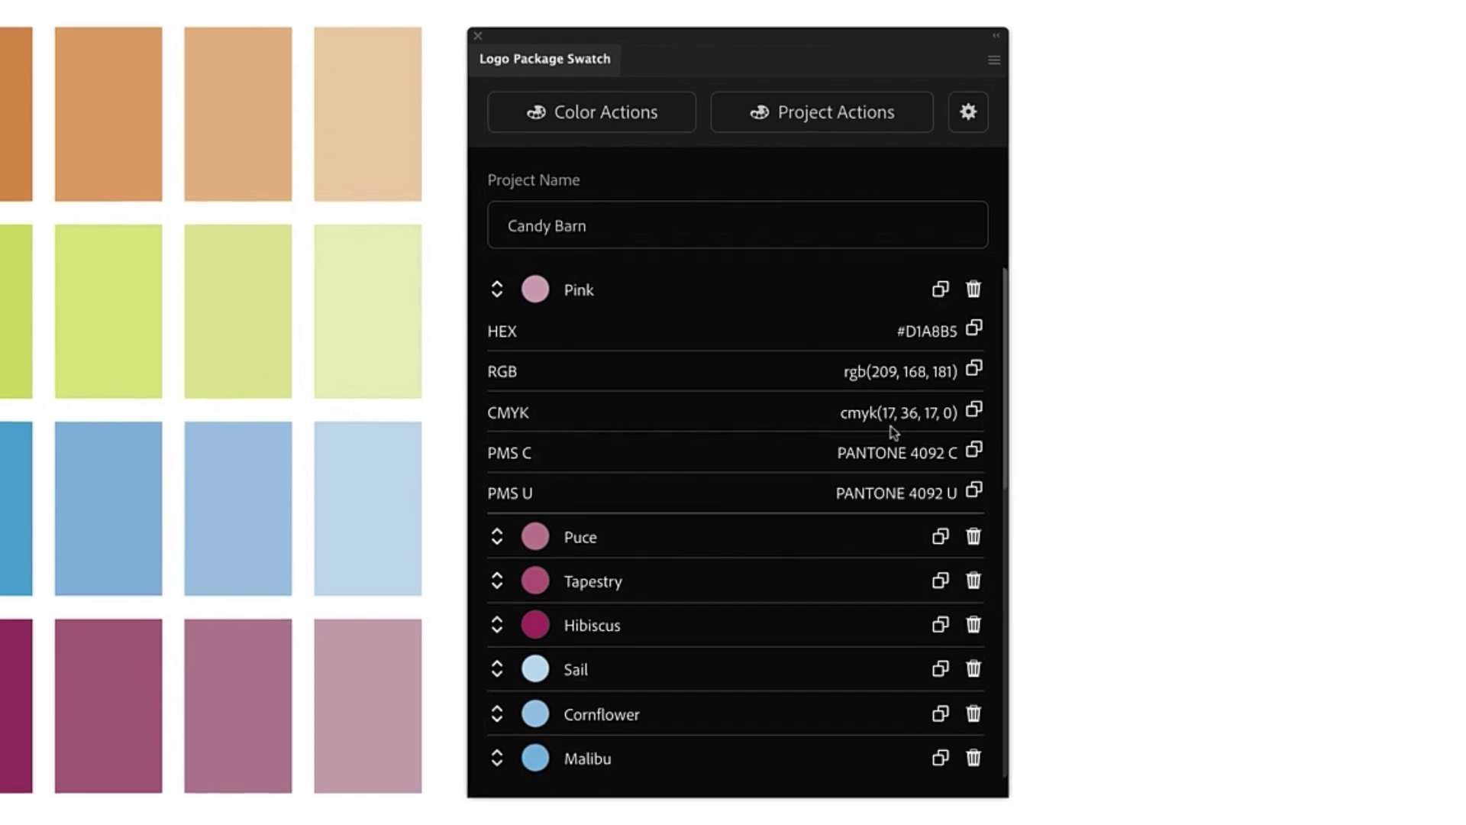
Edit Pink's CMYK from cmyk(17, 36, 17, 0) to cmyk(20, 35, 20, 0)
{"action": "double_click", "coordinate": [891, 416]}
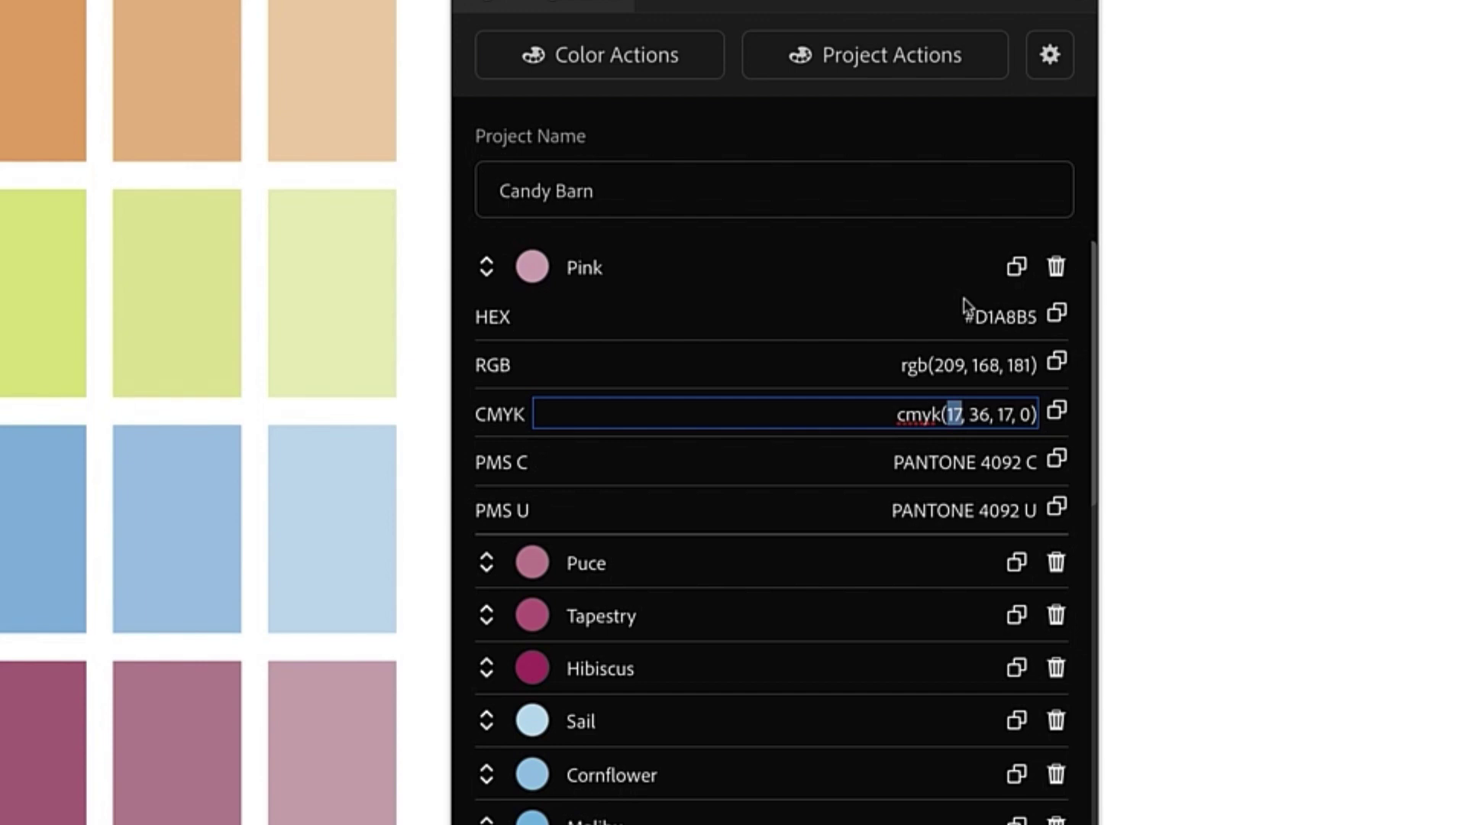
{"action": "type", "text": "20"}
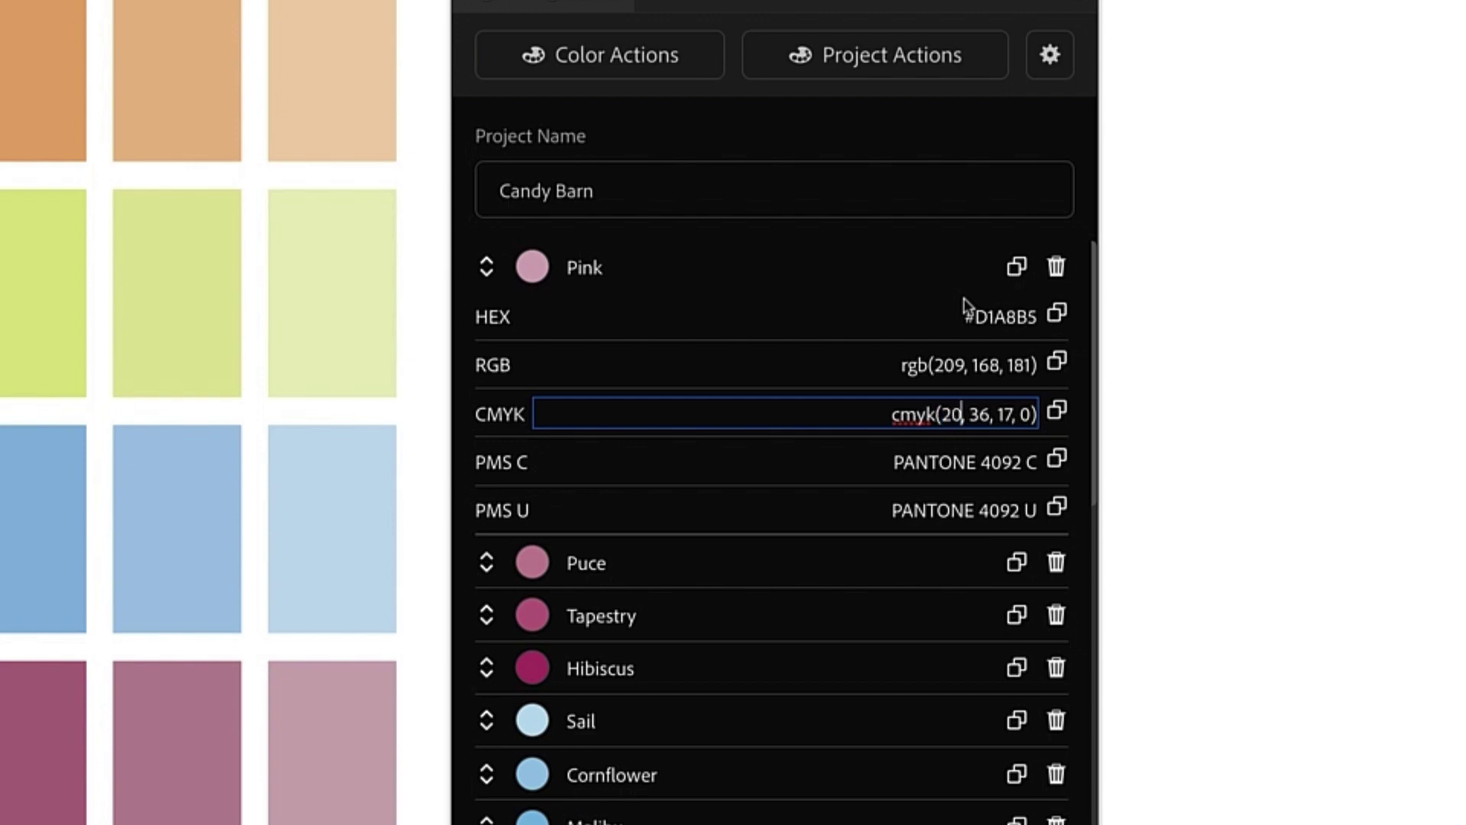
{"action": "double_click", "coordinate": [979, 414]}
{"action": "type", "text": "35"}
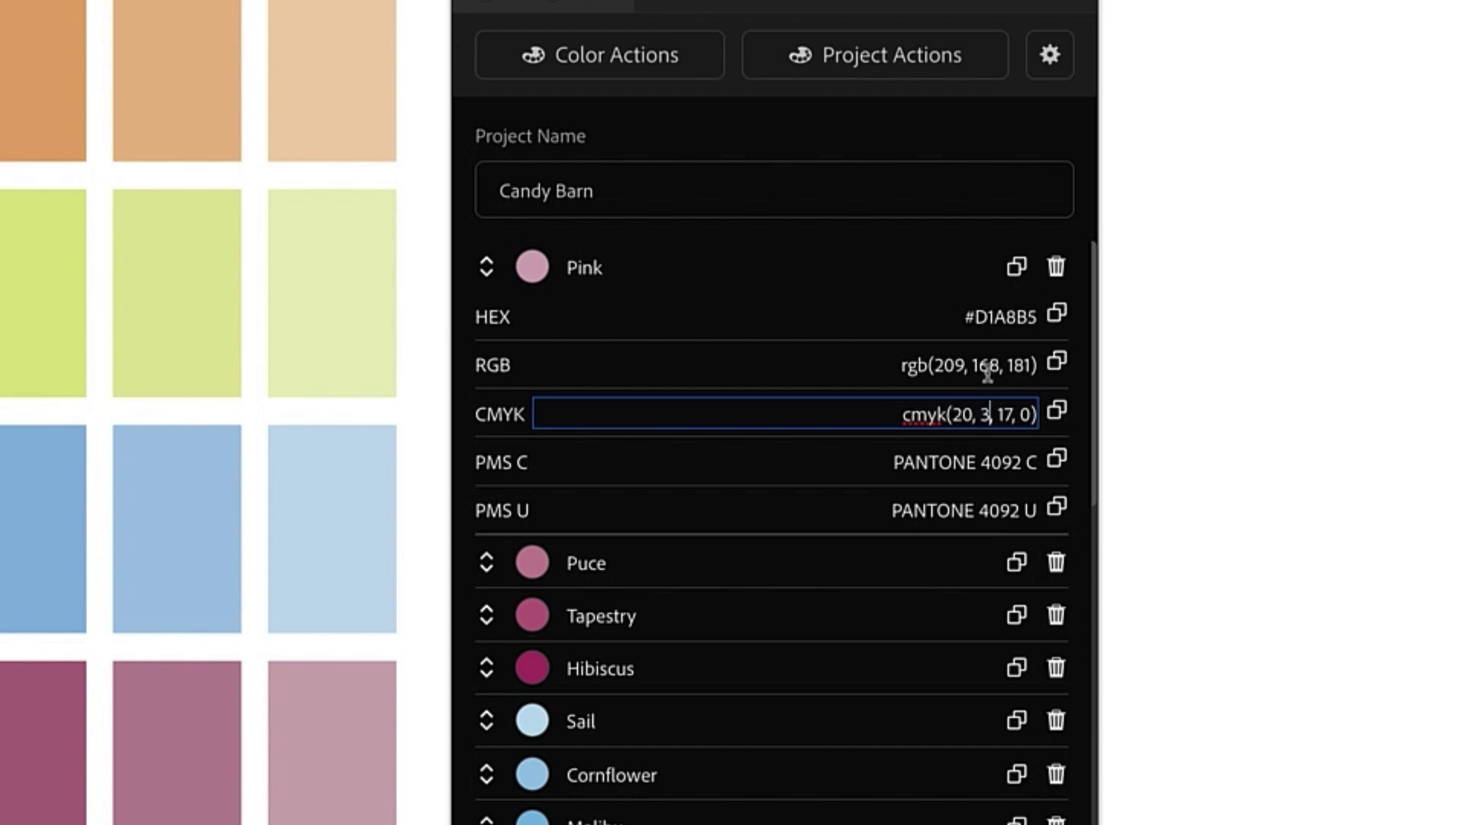
{"action": "double_click", "coordinate": [1005, 414]}
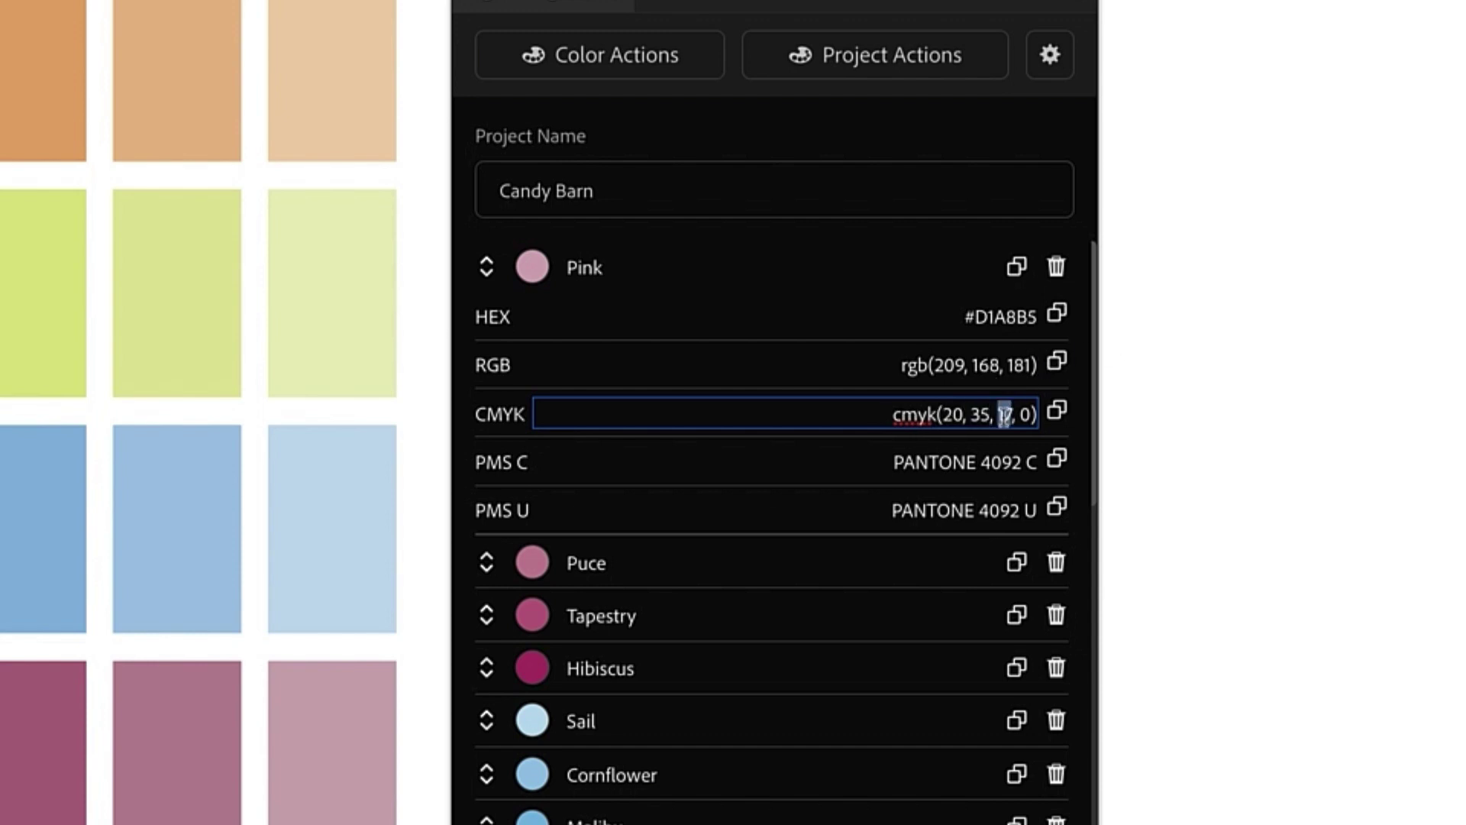
{"action": "type", "text": "20"}
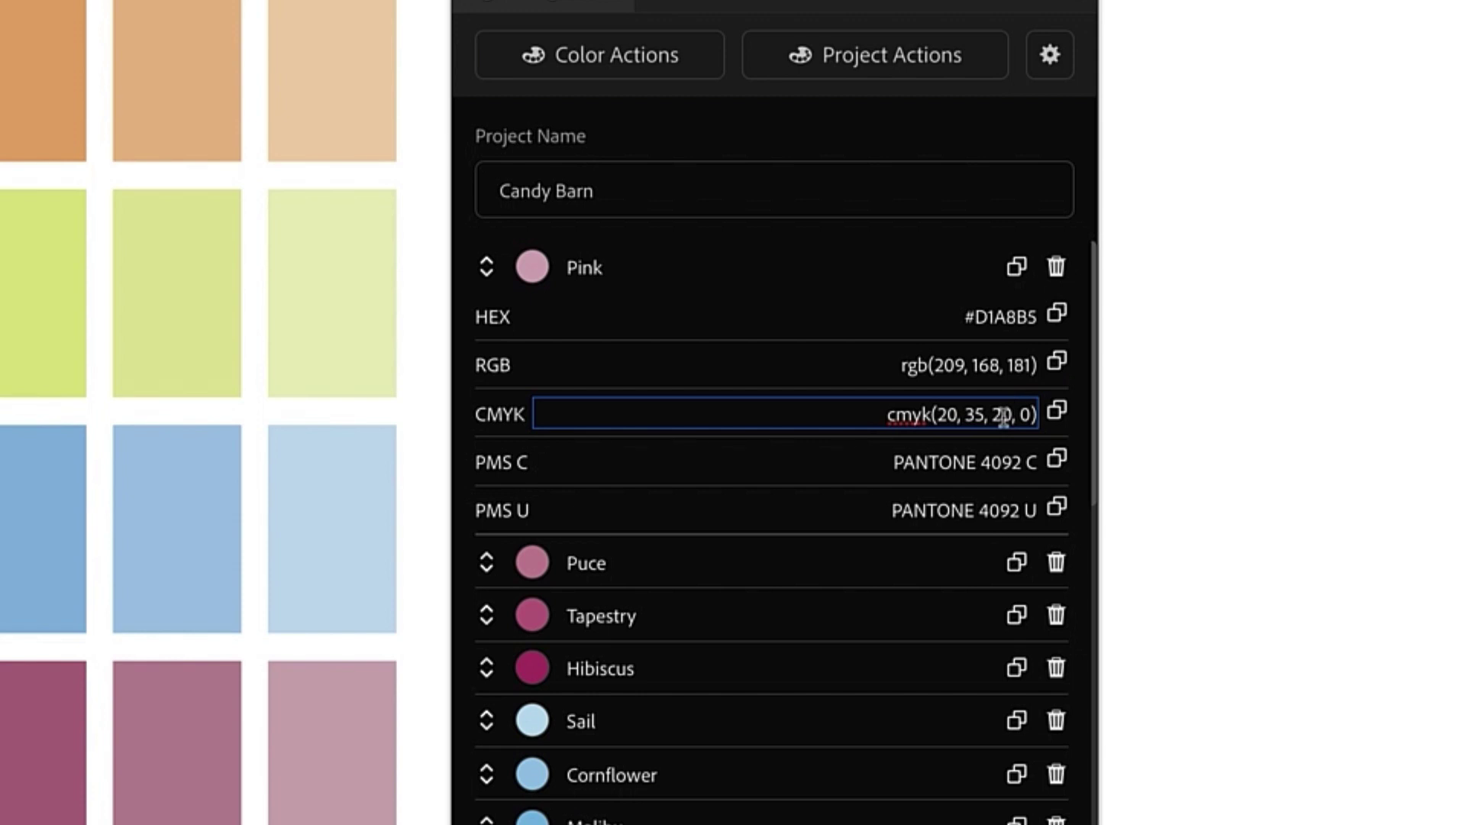
{"action": "left_click", "coordinate": [898, 227]}
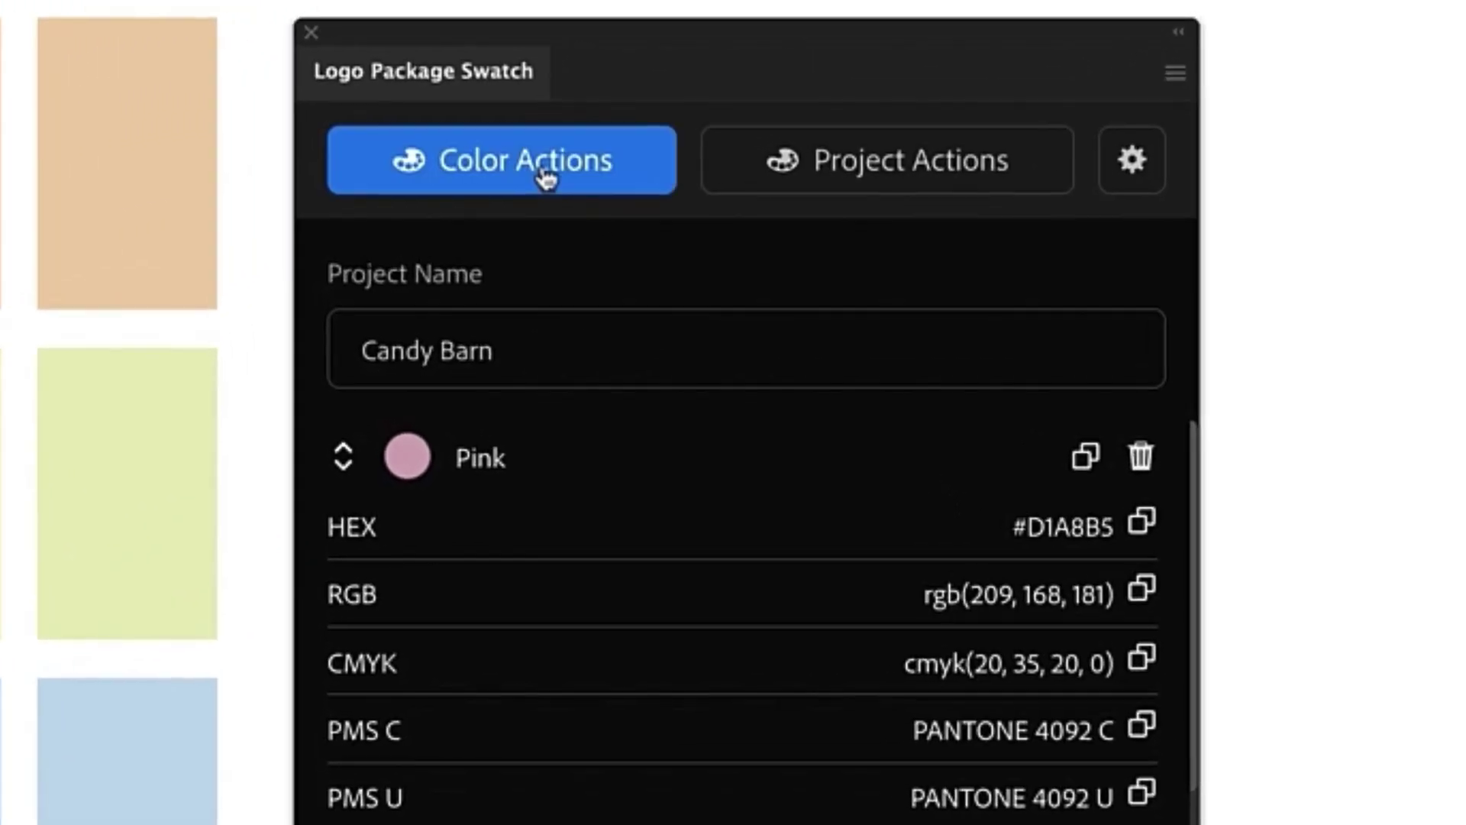
Make a colour sheet of the Candy Barn project and save it to the Desktop
{"action": "left_click", "coordinate": [631, 61]}
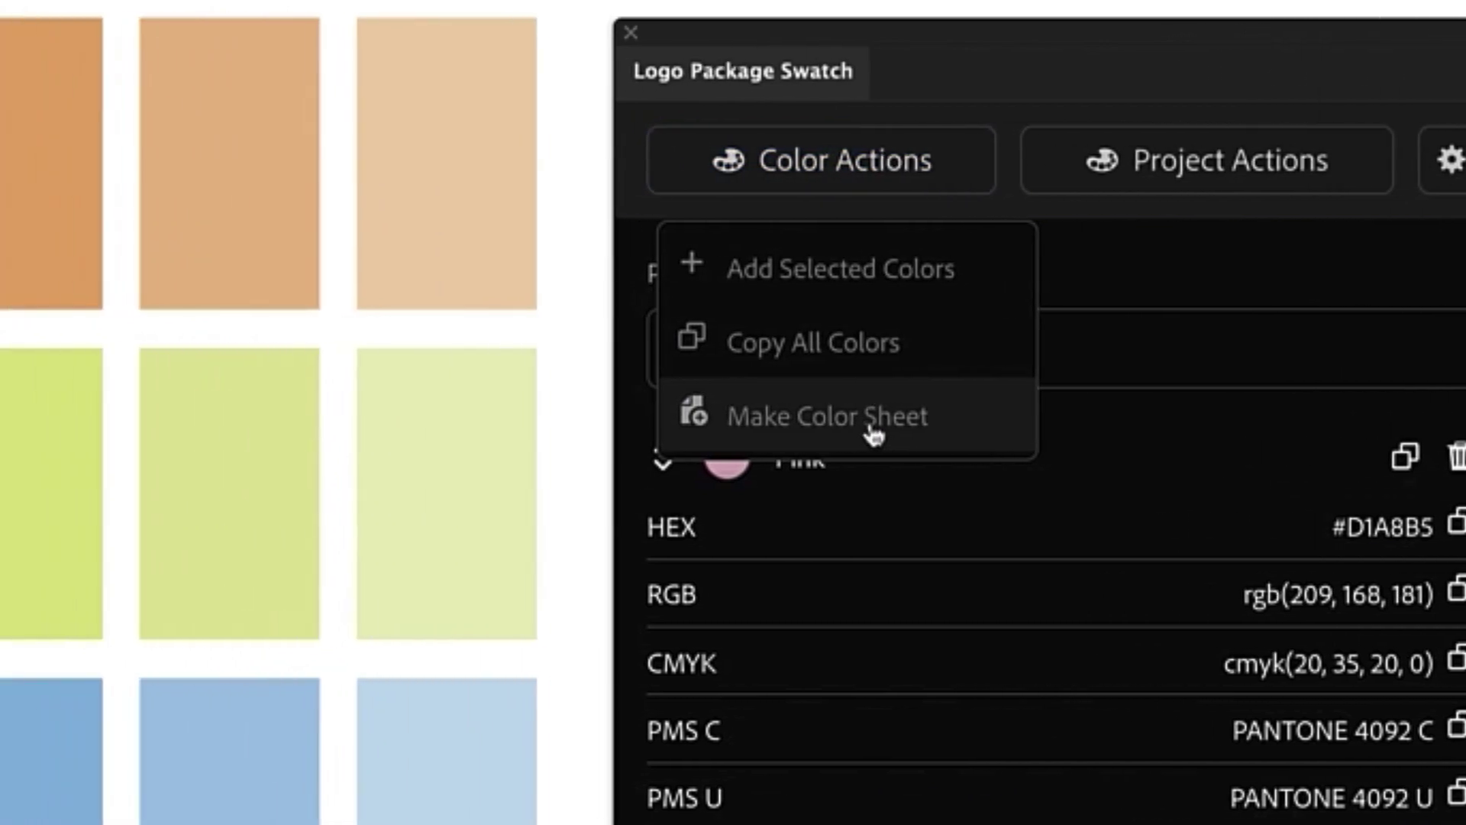
{"action": "left_click", "coordinate": [872, 429]}
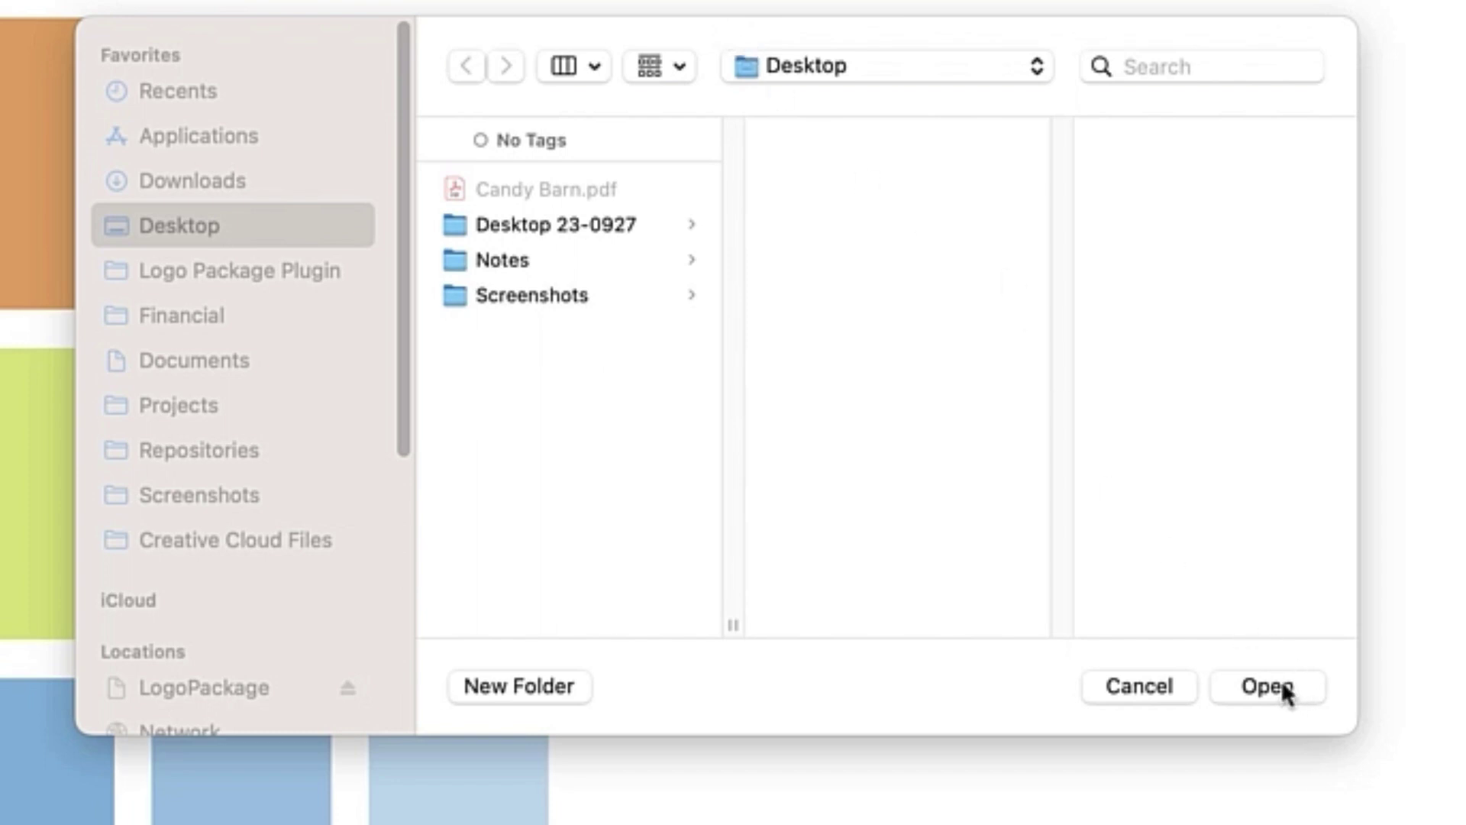
{"action": "left_click", "coordinate": [1282, 680]}
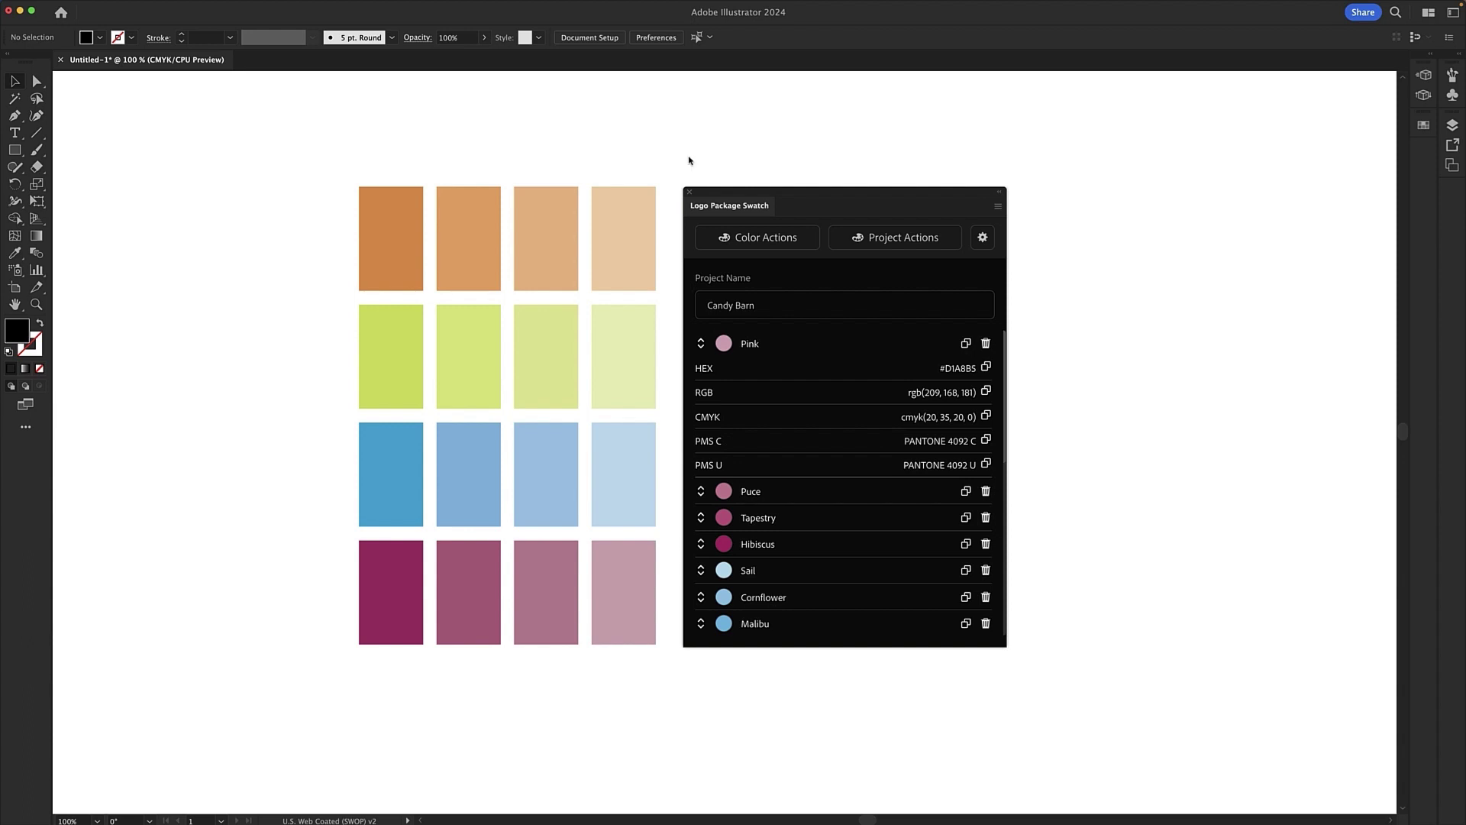
Open all pages of Candy Barn.pdf as editable content rather than linked pages
{"action": "key", "text": "super+o"}
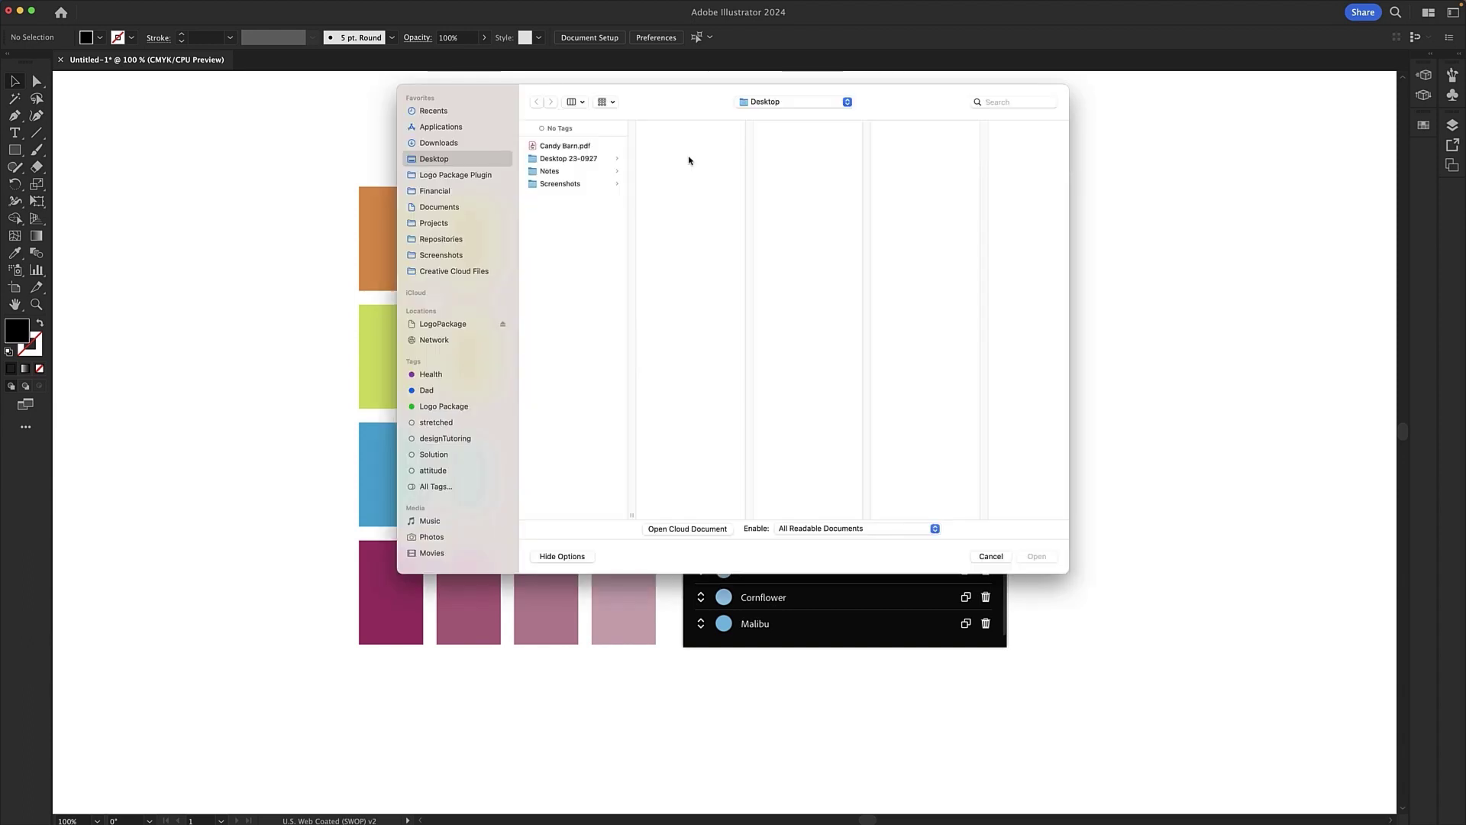
{"action": "left_click", "coordinate": [569, 146]}
{"action": "left_click", "coordinate": [1037, 556]}
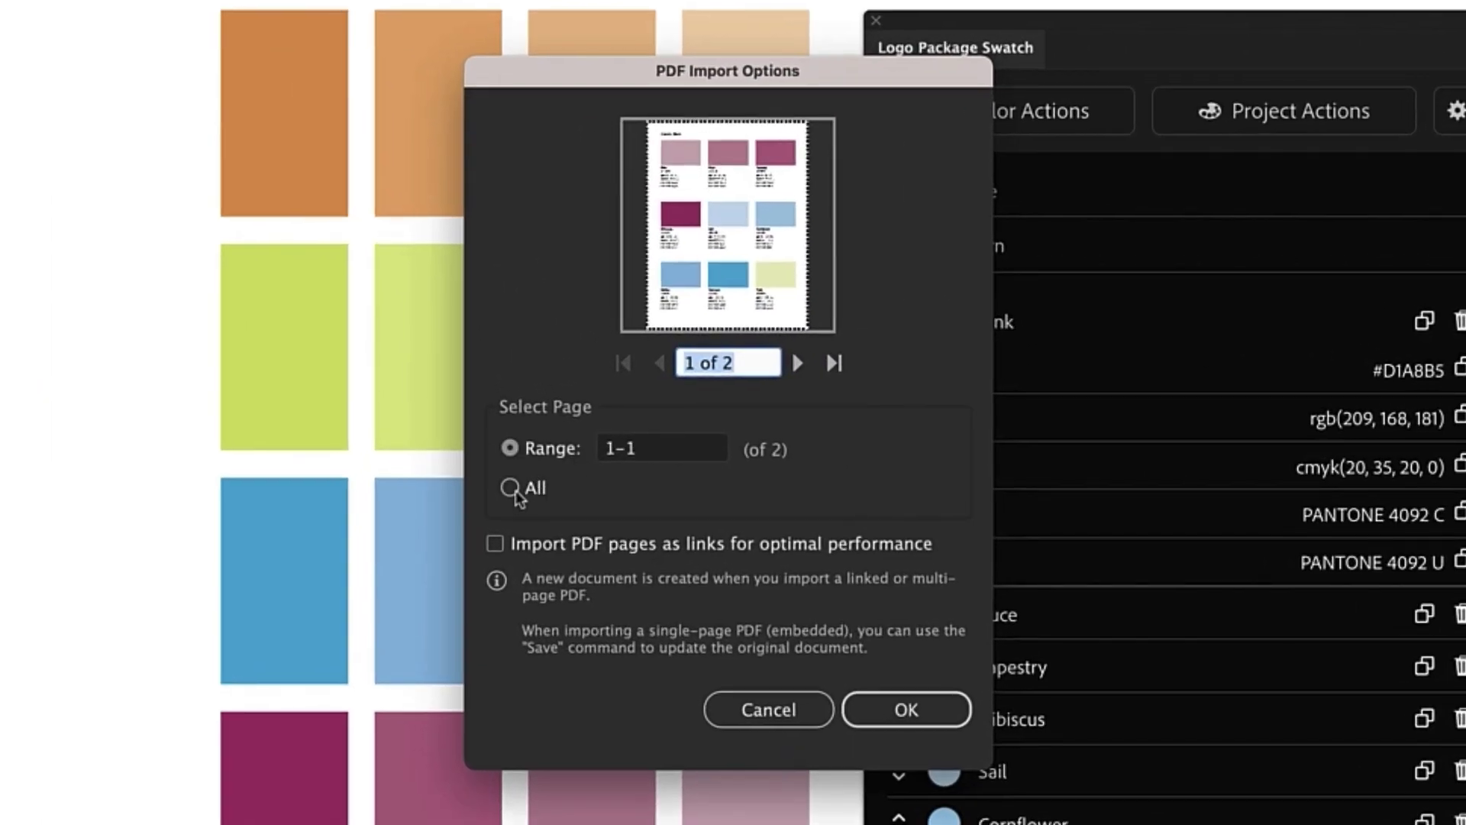
{"action": "left_click", "coordinate": [510, 488]}
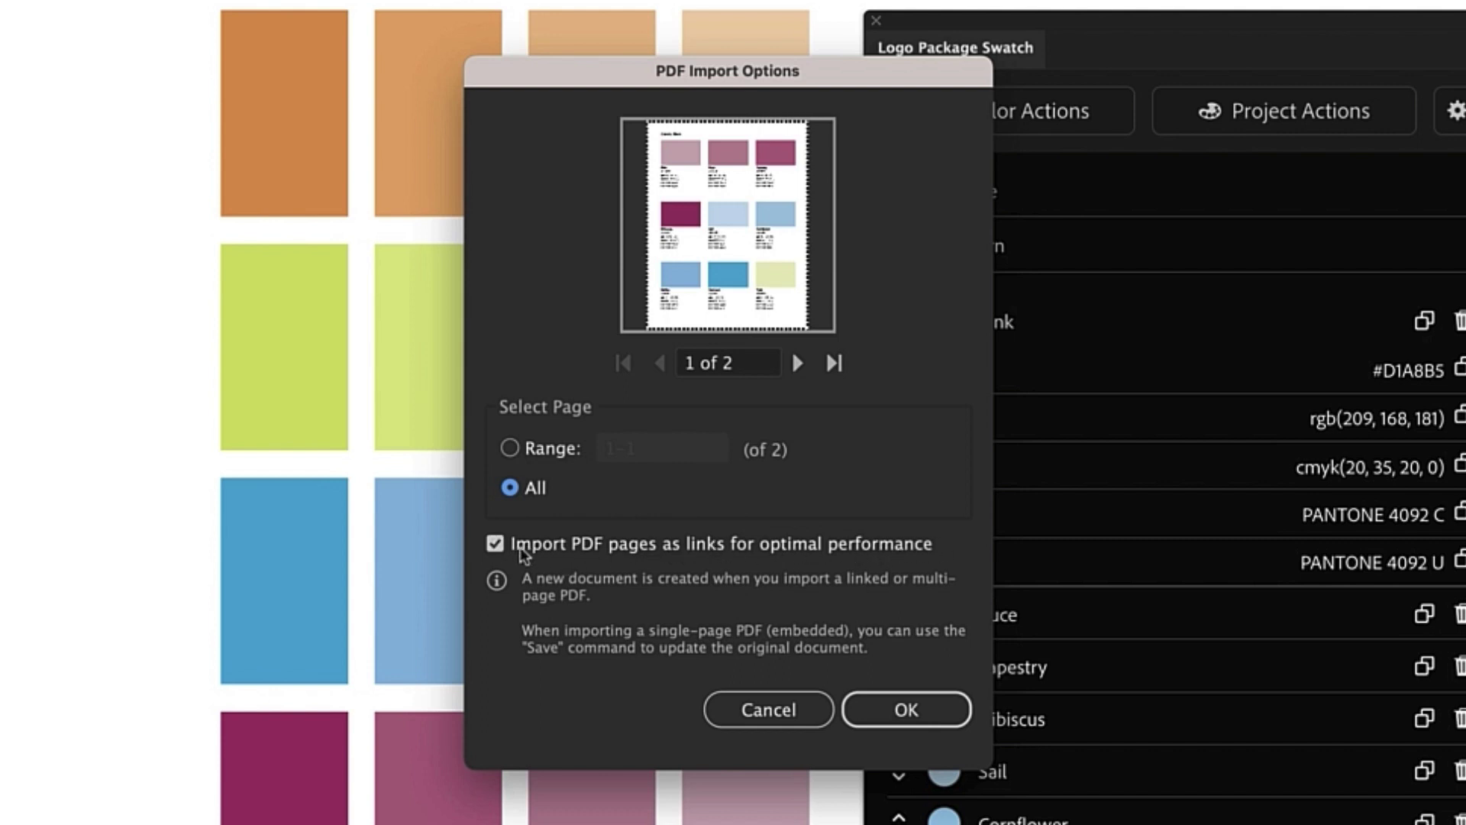
{"action": "left_click", "coordinate": [495, 543]}
{"action": "left_click", "coordinate": [921, 700]}
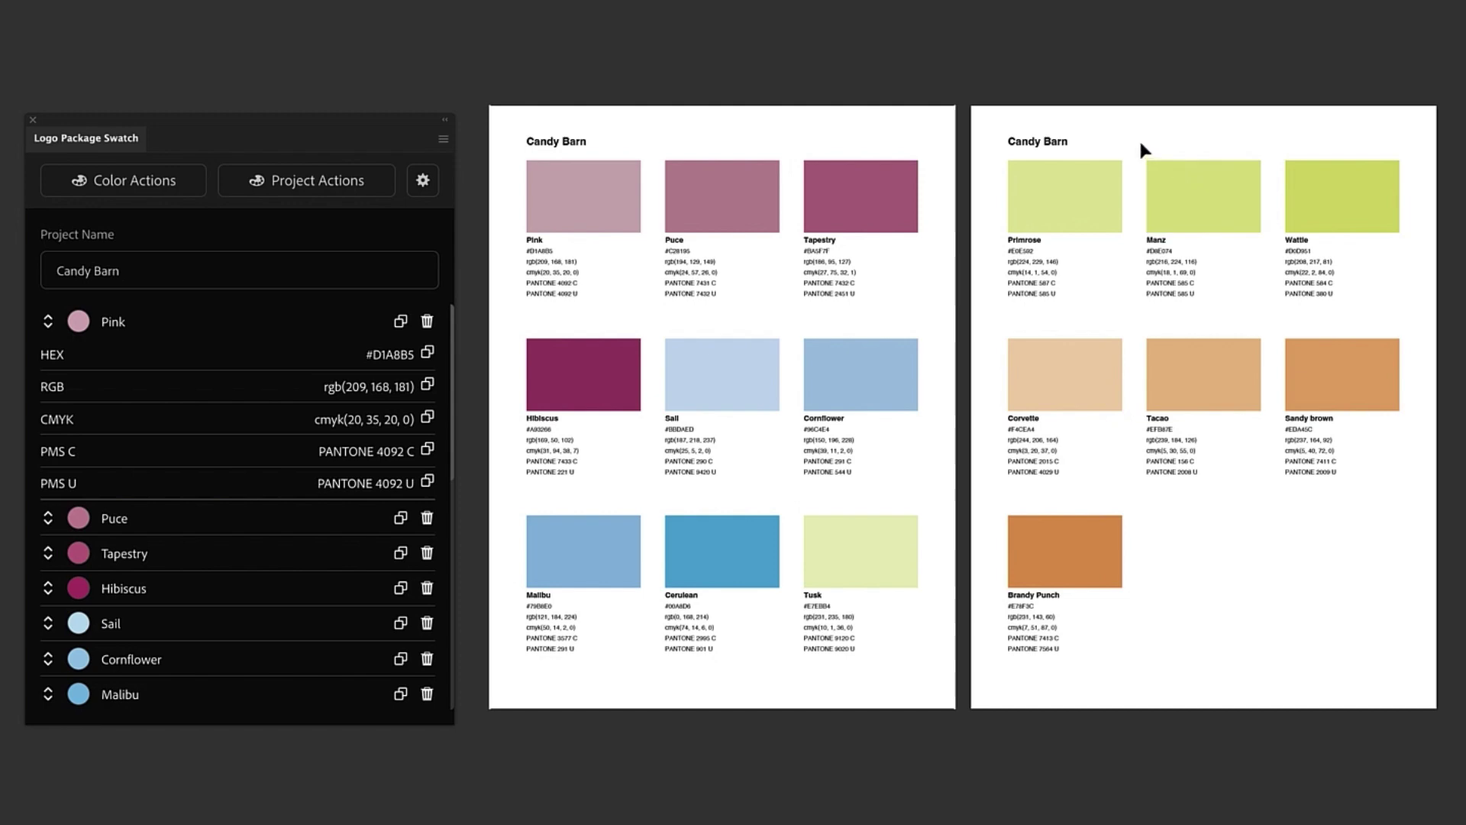
Round the corners of the Pink, Puce and Tapestry swatches to 25 pt
{"action": "left_click", "coordinate": [704, 201], "text": "shift"}
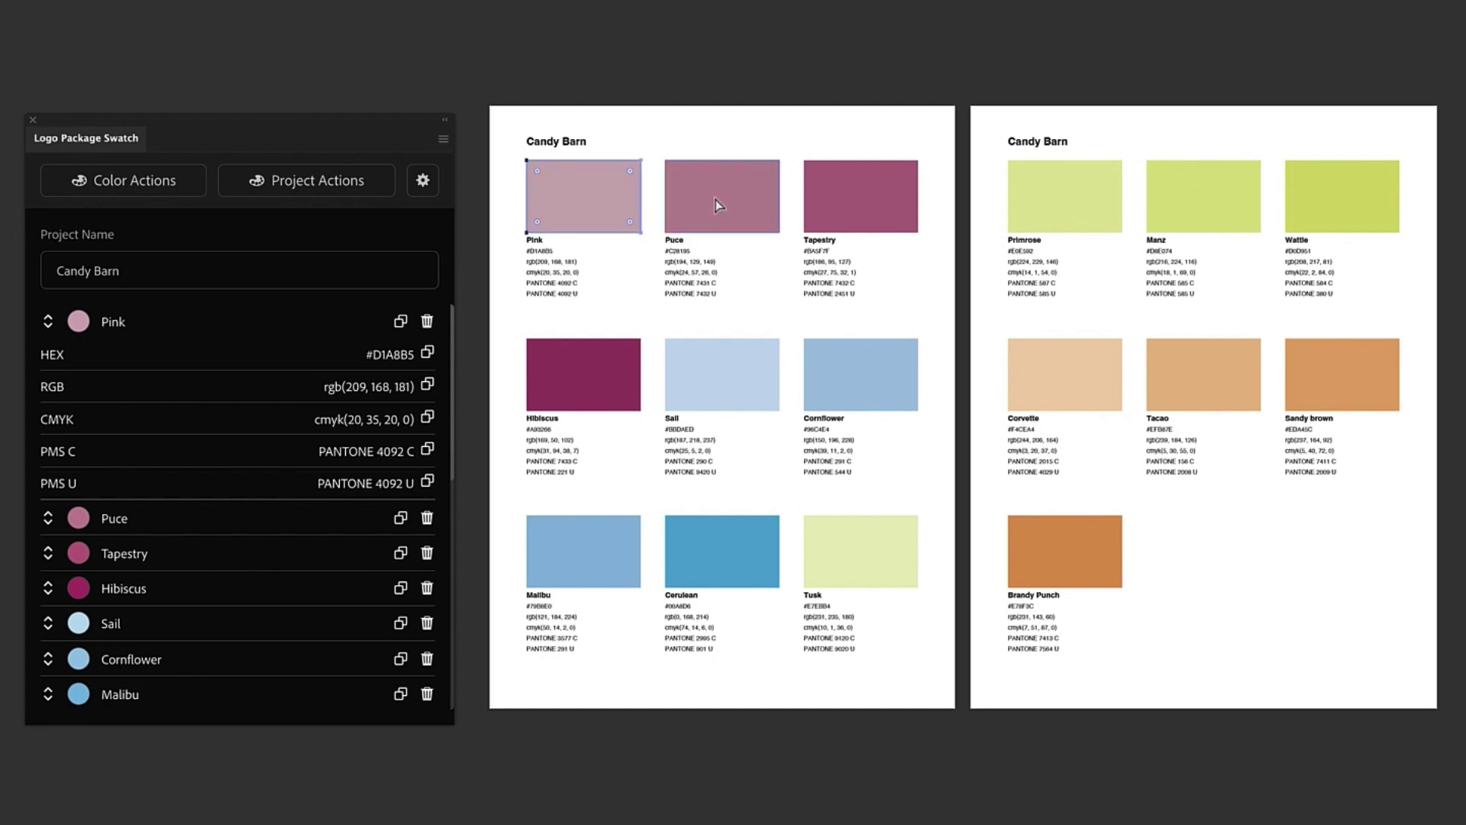
{"action": "left_click", "coordinate": [863, 199], "text": "shift"}
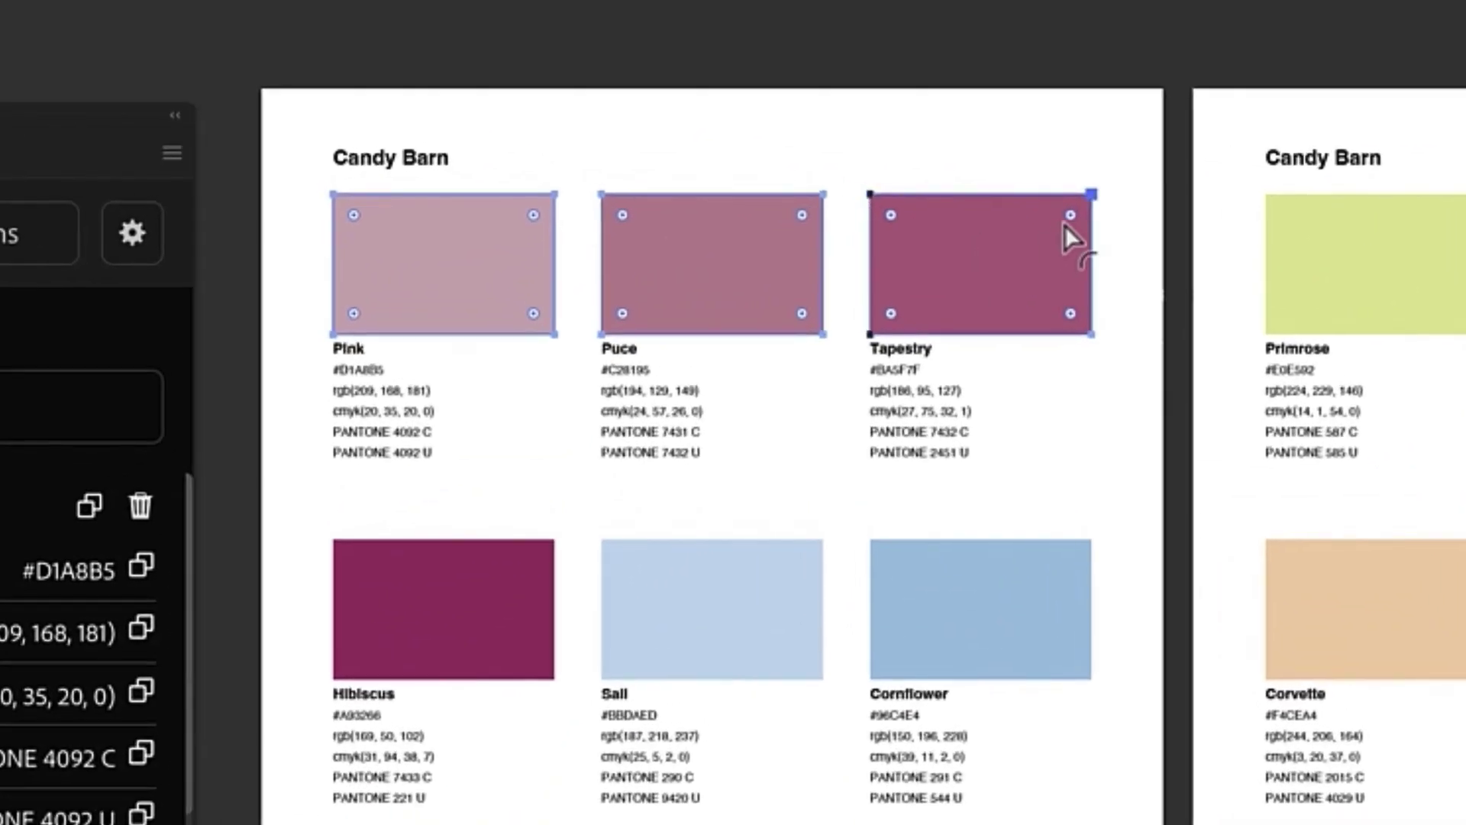
{"action": "left_click_drag", "start_coordinate": [1065, 226], "coordinate": [1048, 191]}
{"action": "key", "text": "ctrl+shift+a"}
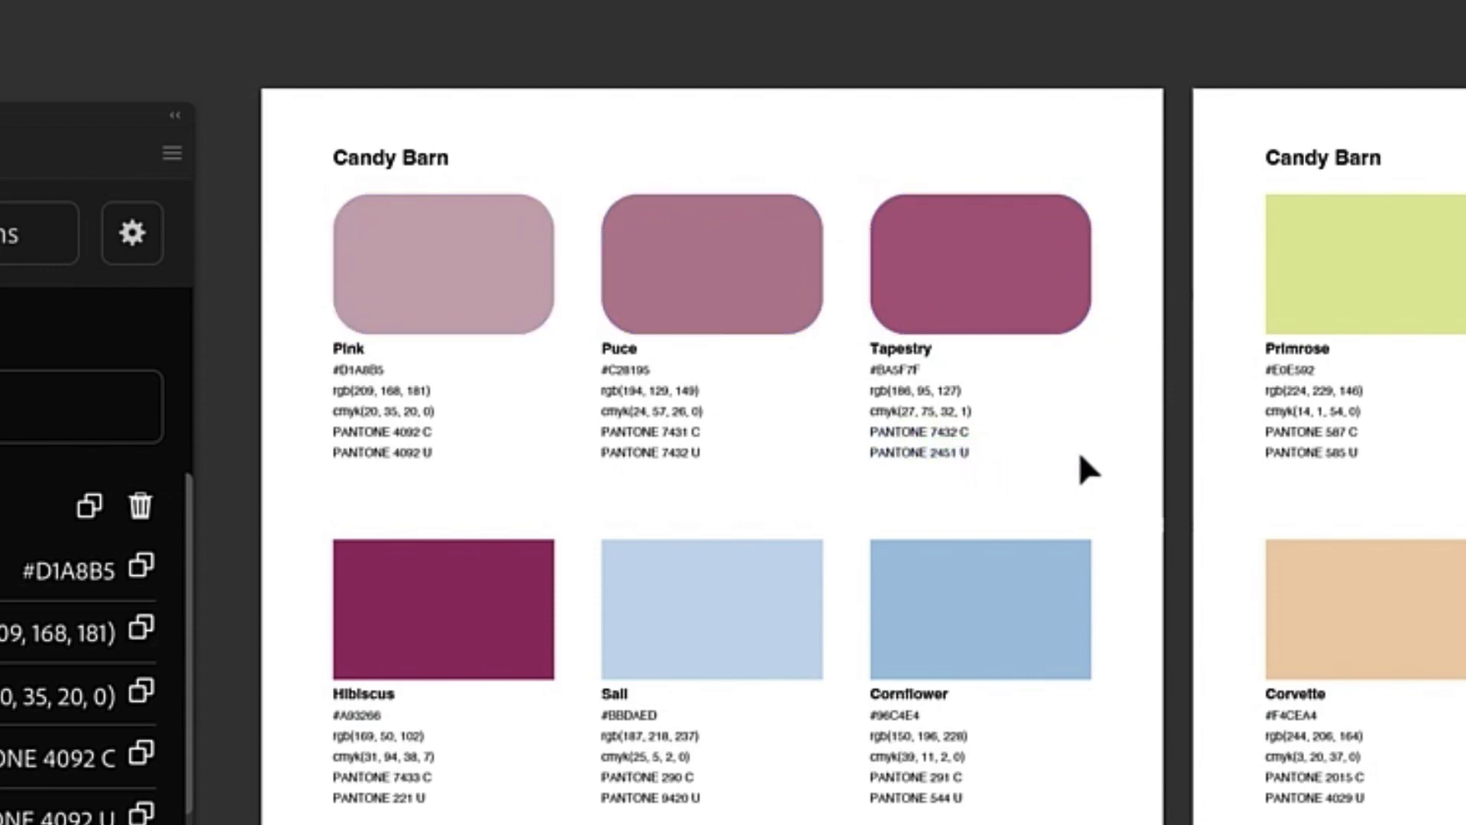
Set the Pink, Puce and Tapestry info text in the Impact font
{"action": "left_click_drag", "start_coordinate": [1109, 471], "coordinate": [320, 374]}
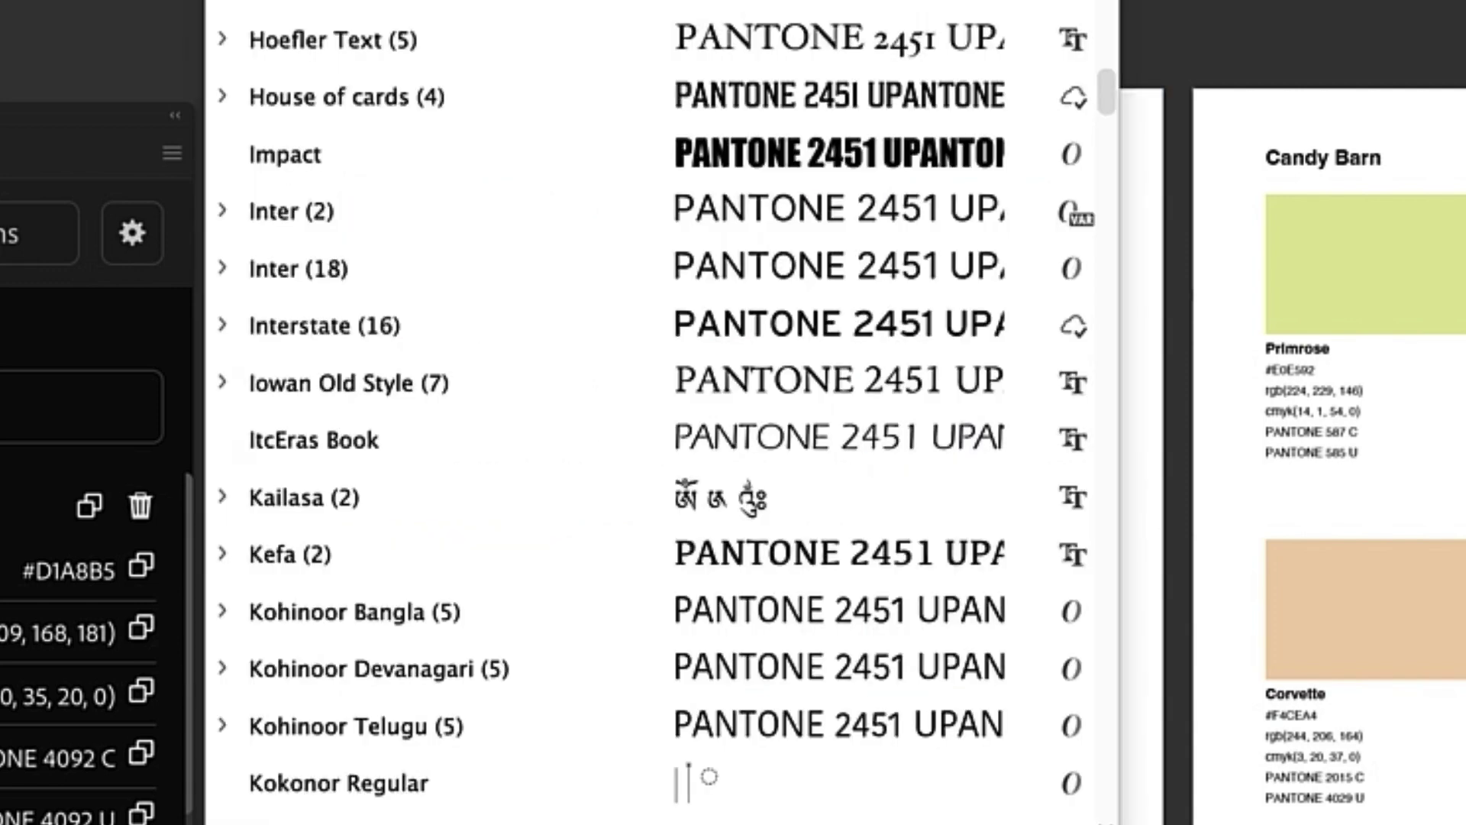
{"action": "left_click", "coordinate": [420, 145]}
{"action": "left_click", "coordinate": [806, 26]}
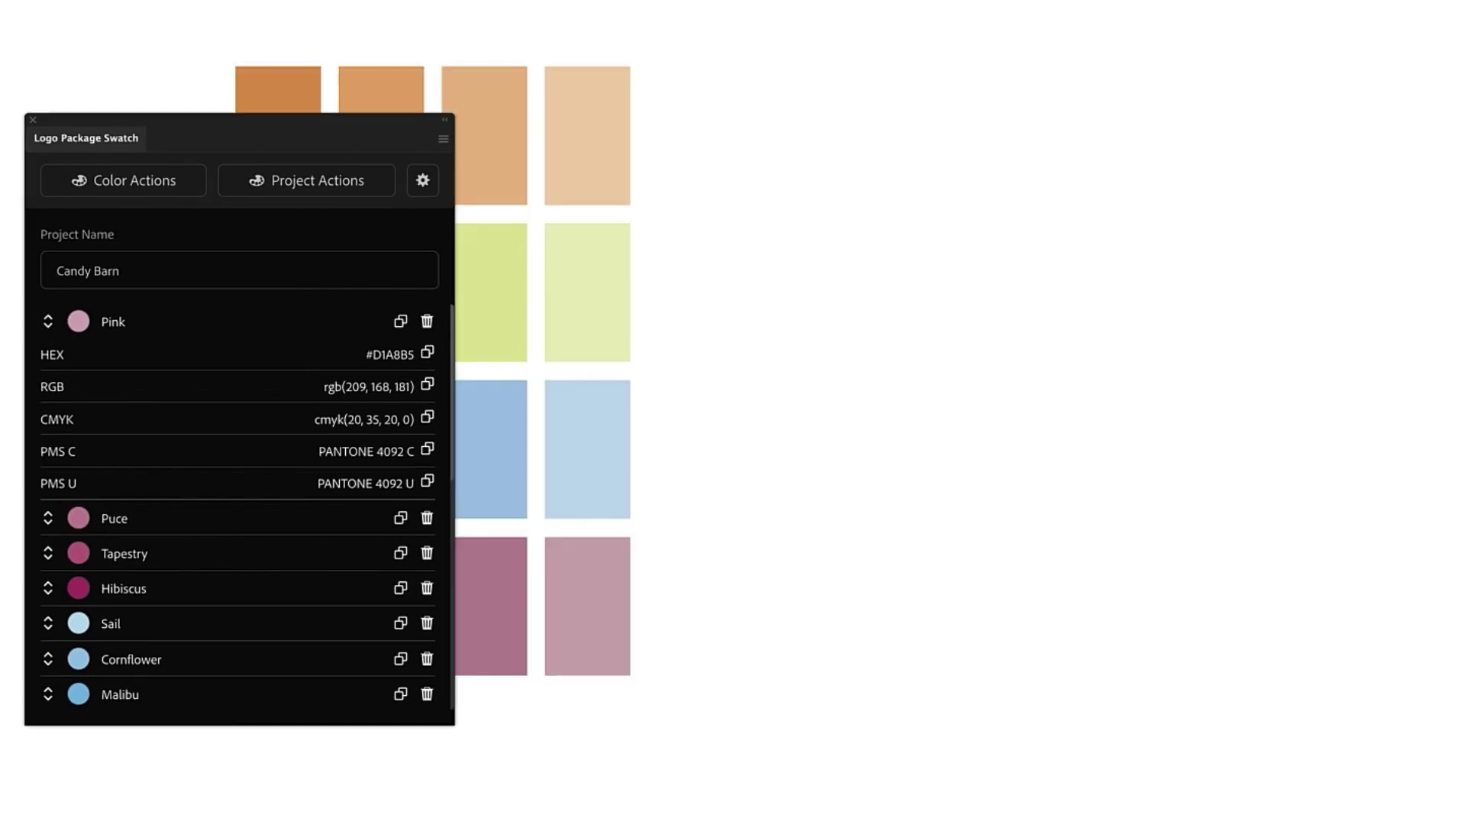
Start a new swatch project and add all the grid swatches' colours to it
{"action": "left_click_drag", "start_coordinate": [256, 129], "coordinate": [915, 72]}
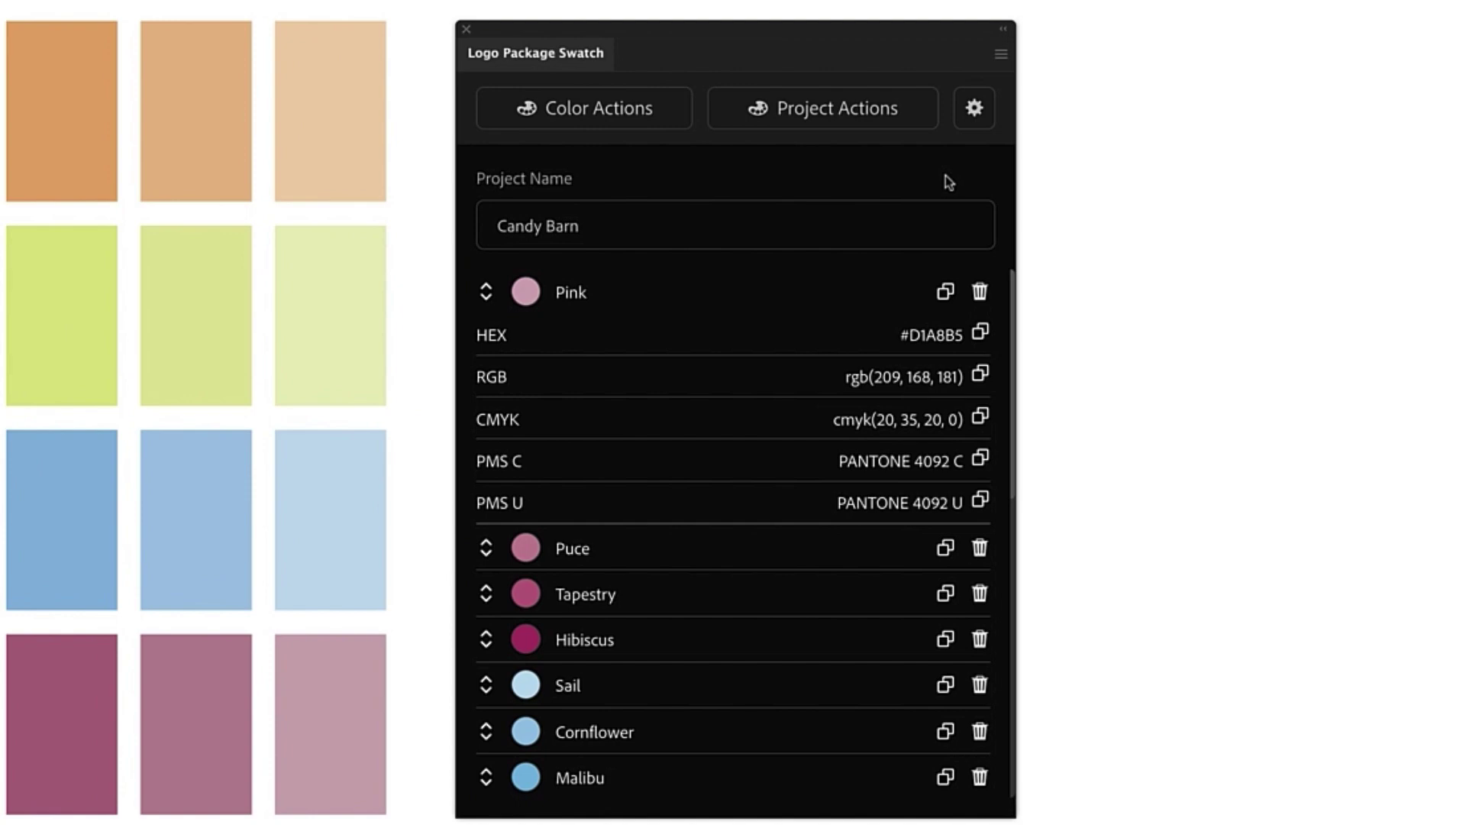
{"action": "left_click", "coordinate": [877, 142]}
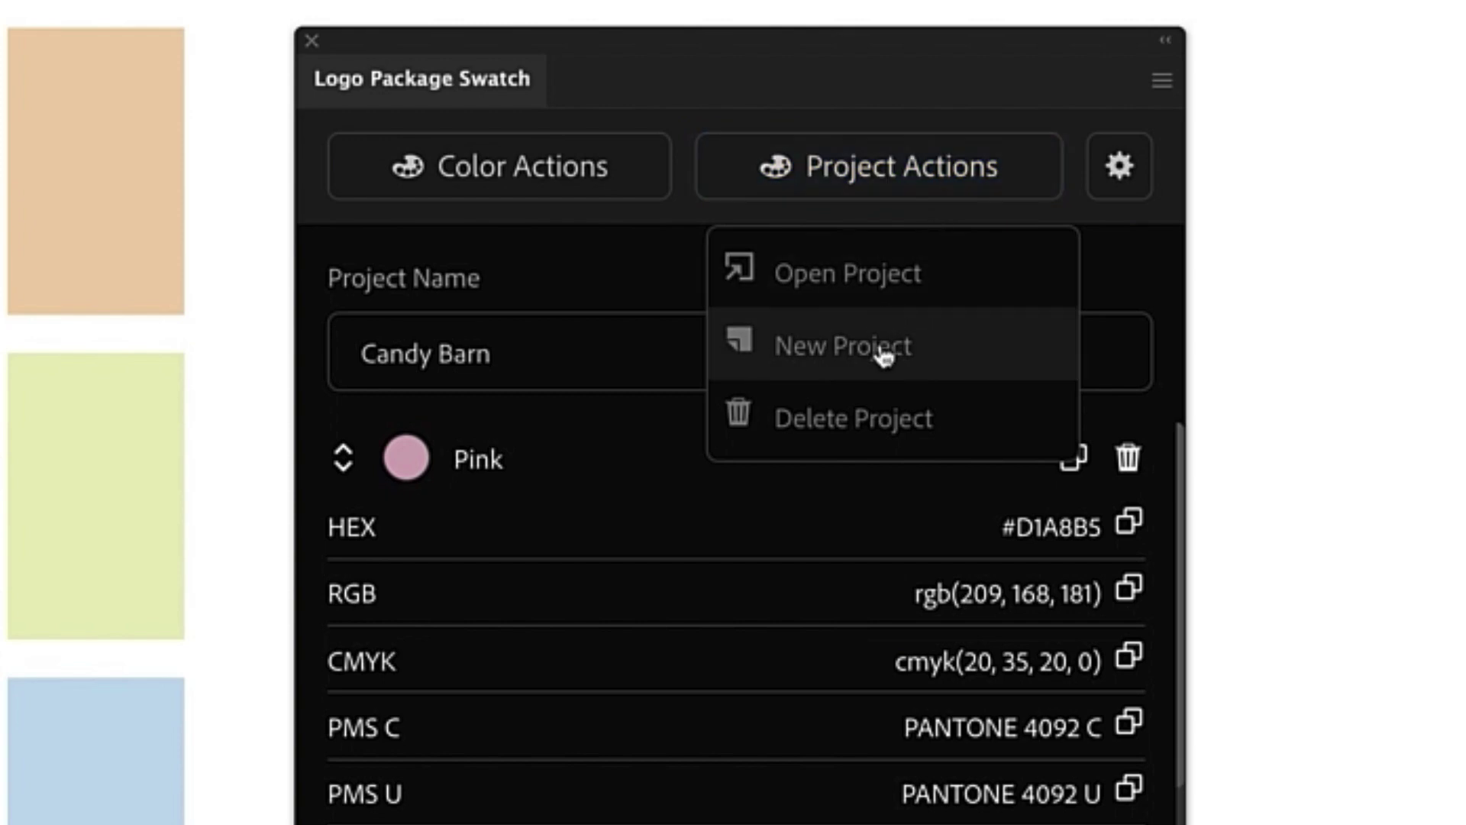
{"action": "left_click", "coordinate": [883, 353]}
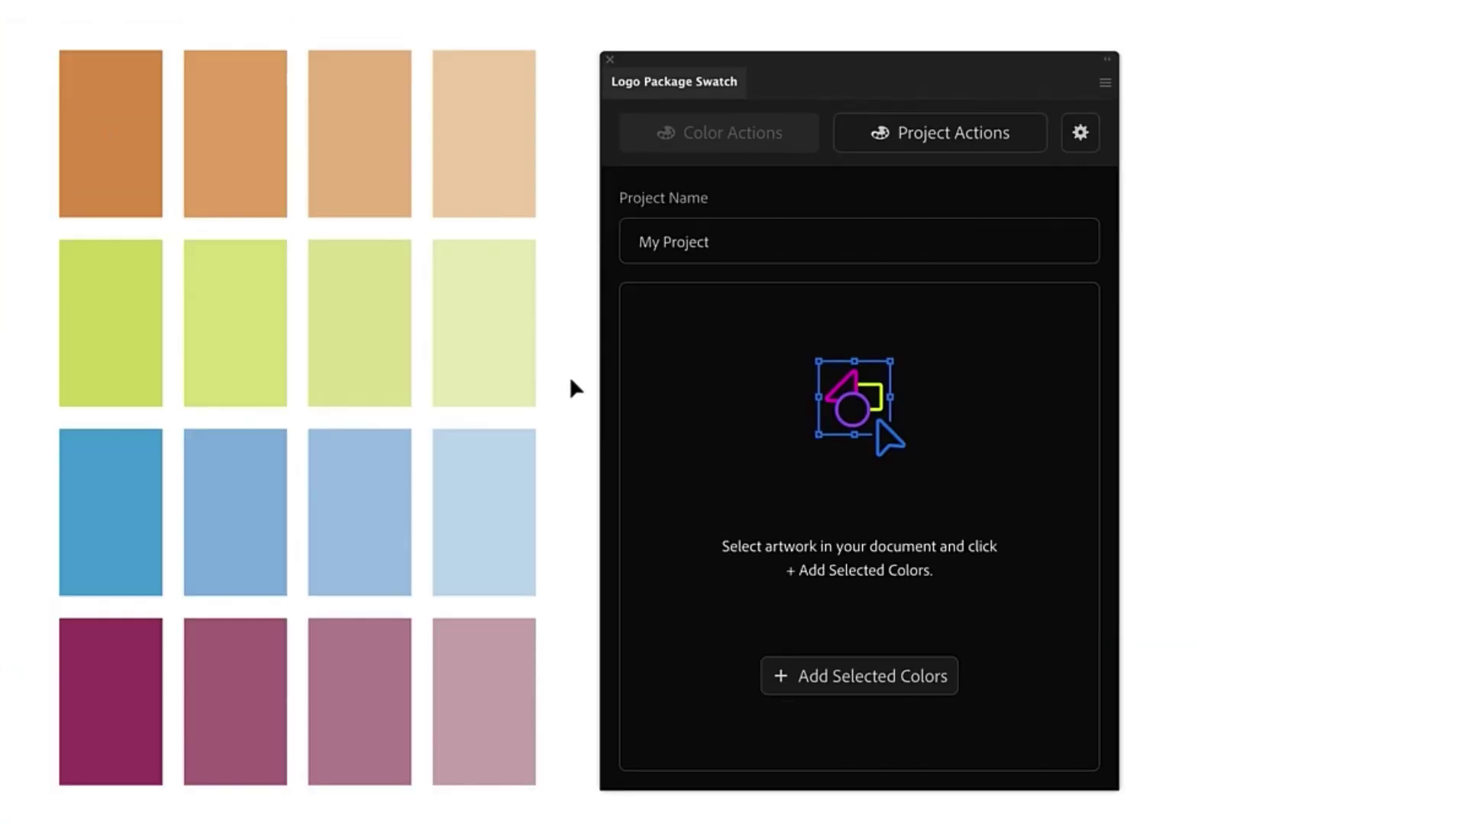
{"action": "scroll", "coordinate": [570, 377], "scroll_direction": "down", "scroll_amount": 10}
{"action": "scroll", "coordinate": [571, 382], "scroll_direction": "down", "scroll_amount": 6}
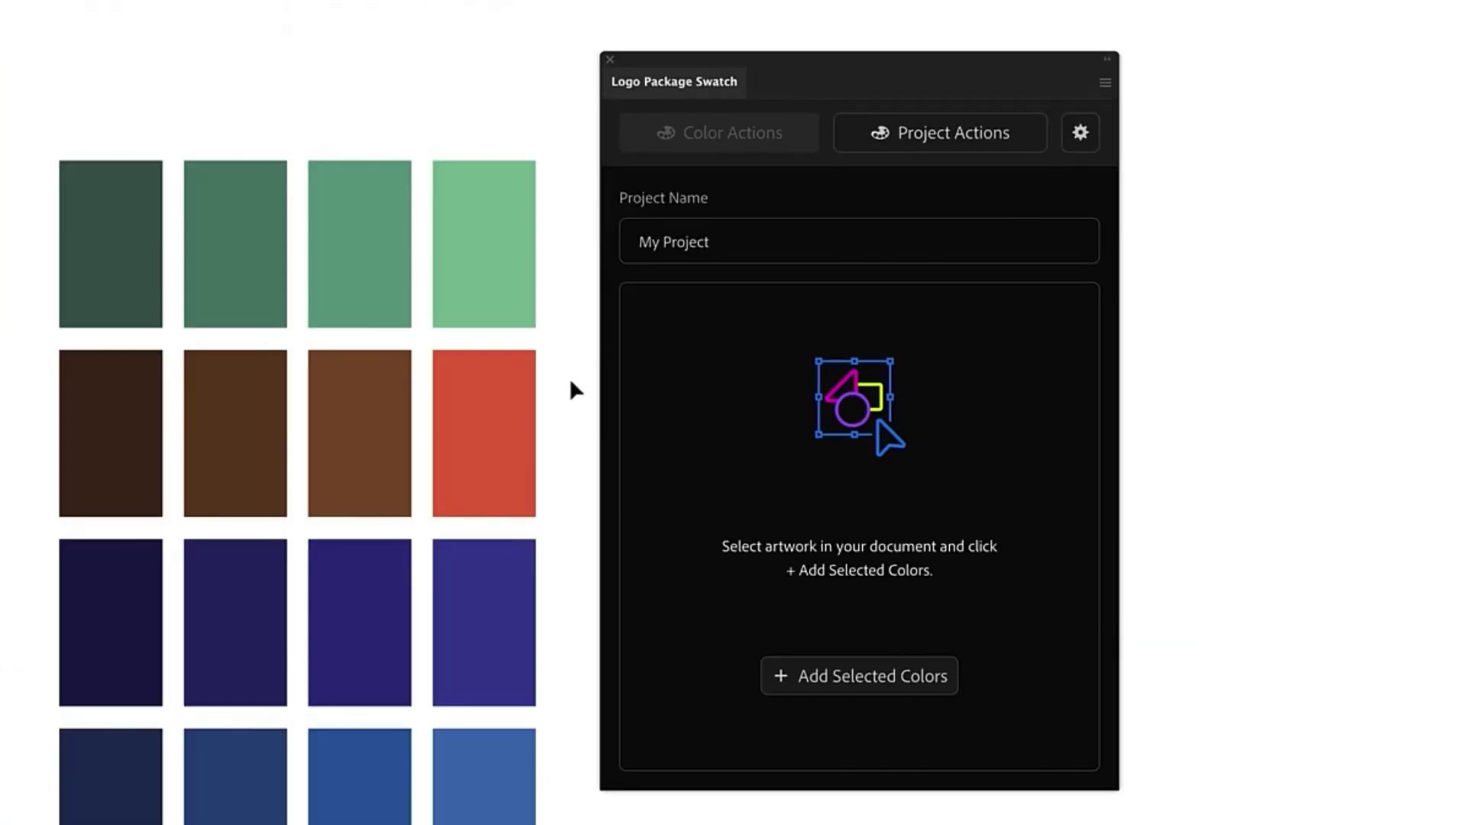
{"action": "scroll", "coordinate": [571, 382], "scroll_direction": "down", "scroll_amount": 2}
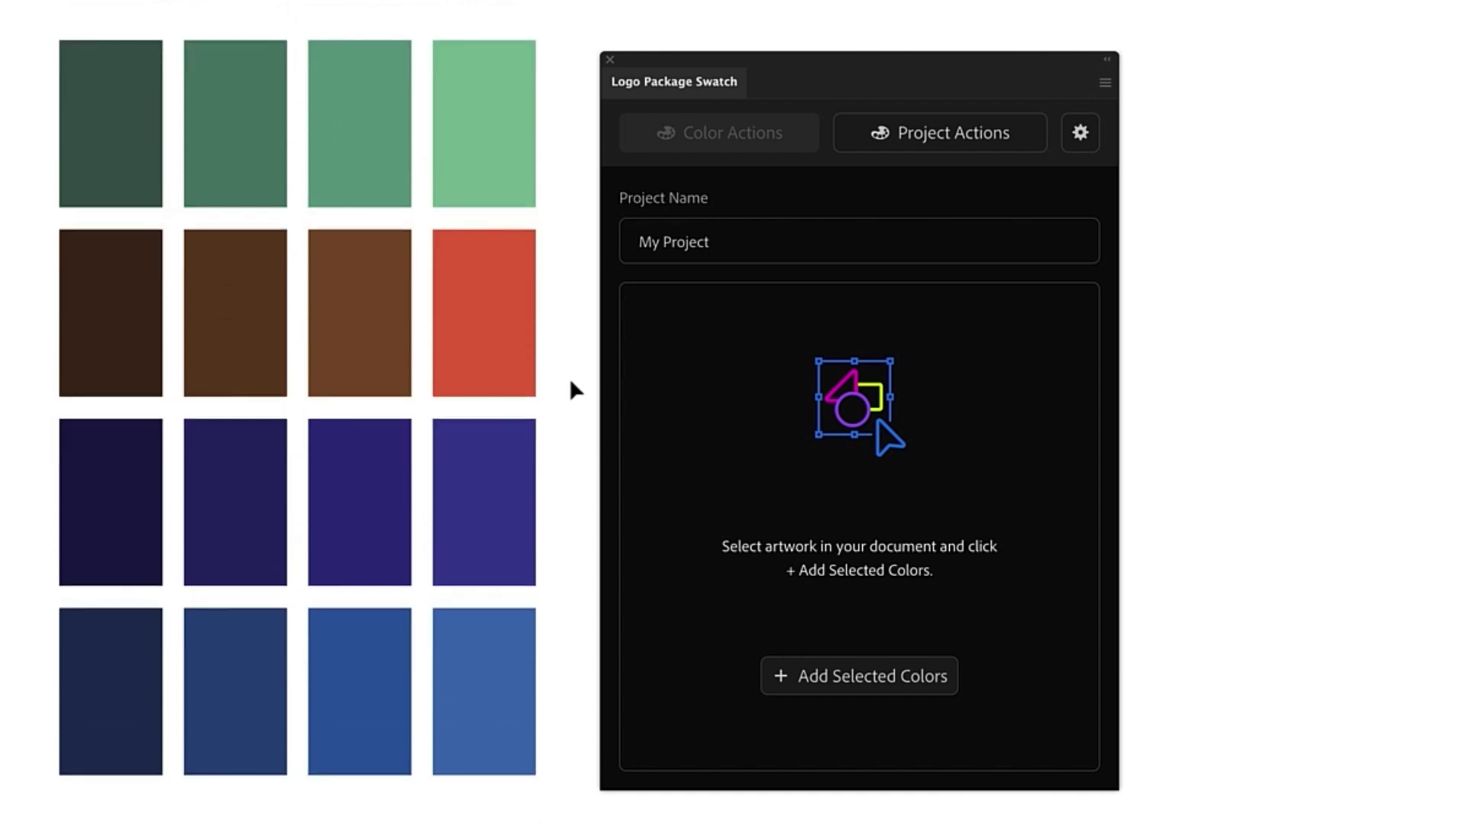
{"action": "left_click", "coordinate": [468, 750]}
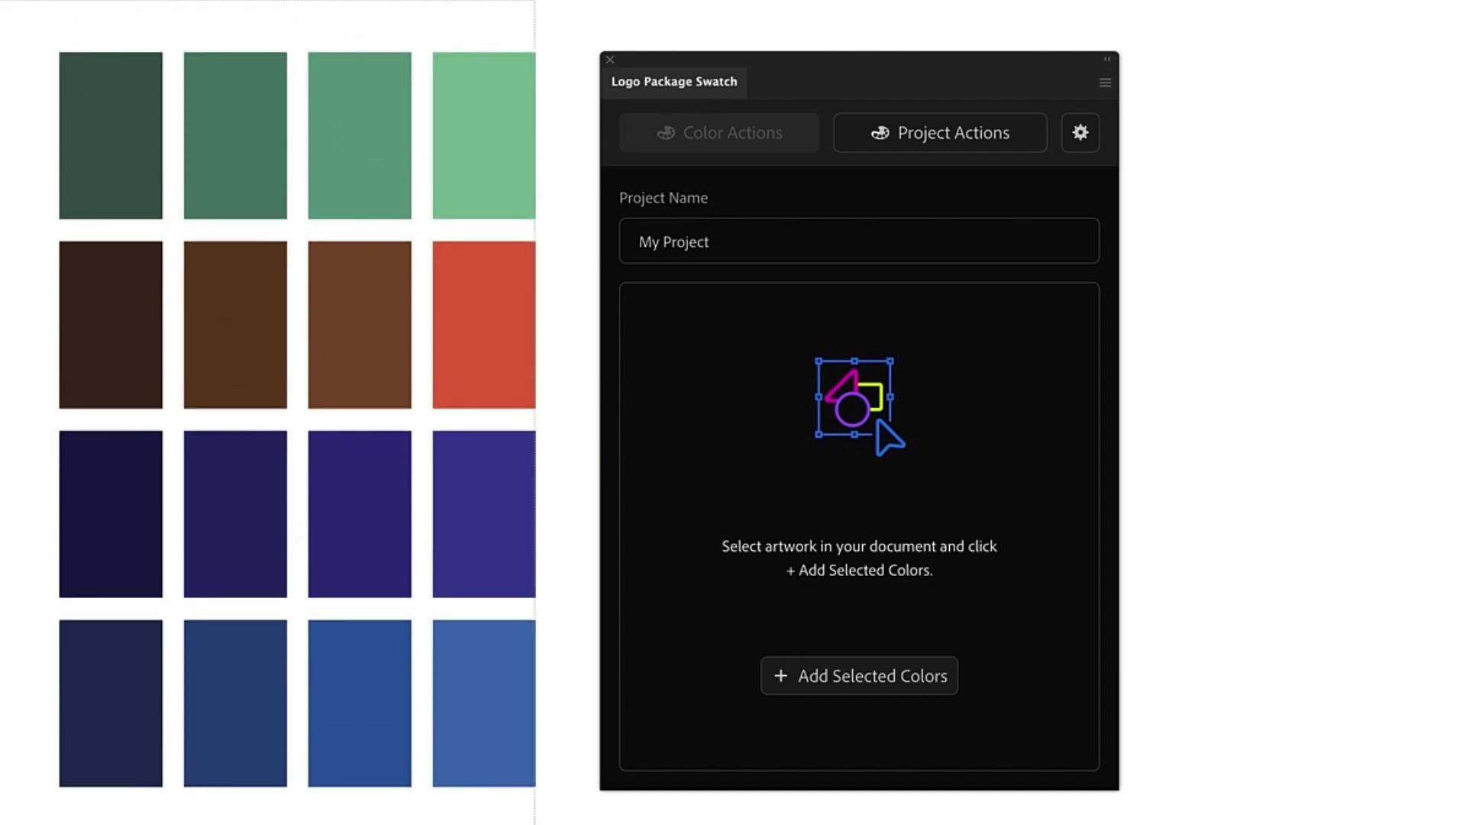
{"action": "left_click", "coordinate": [865, 691]}
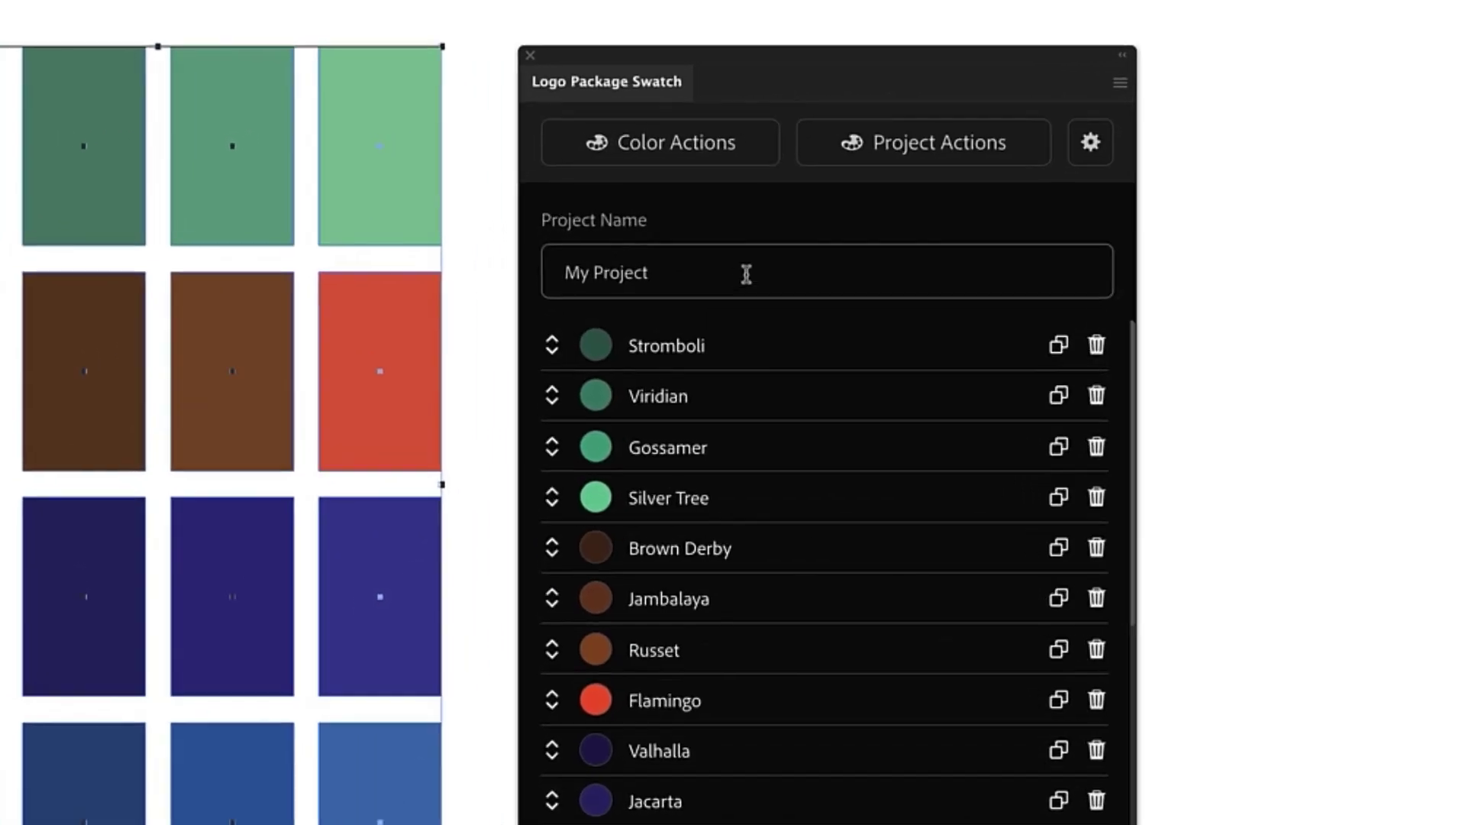
Rename the new project to 'Tower of Tarot'
{"action": "left_click", "coordinate": [791, 246]}
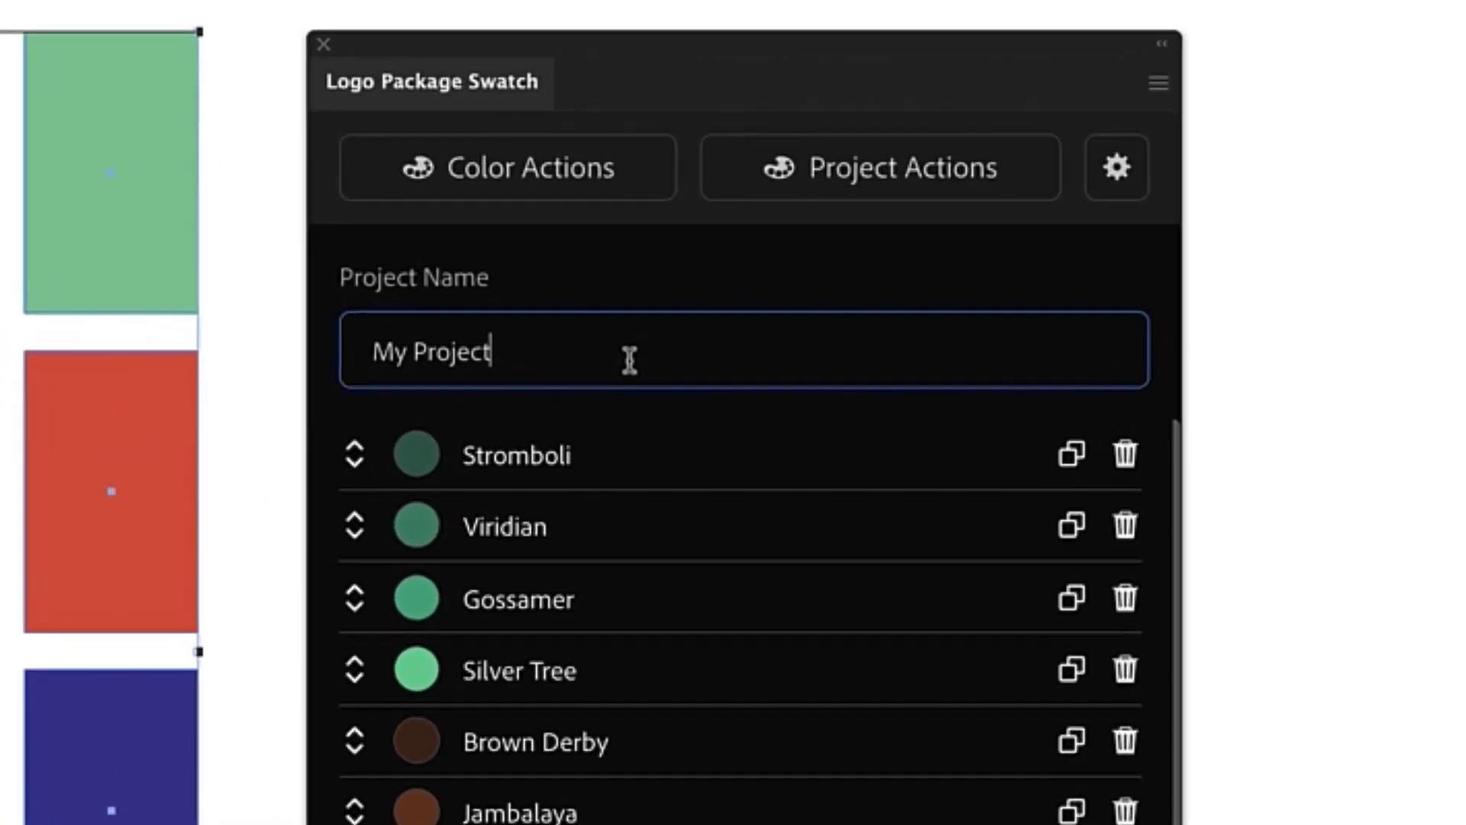
{"action": "key", "text": "ctrl+a"}
{"action": "type", "text": "Tower "}
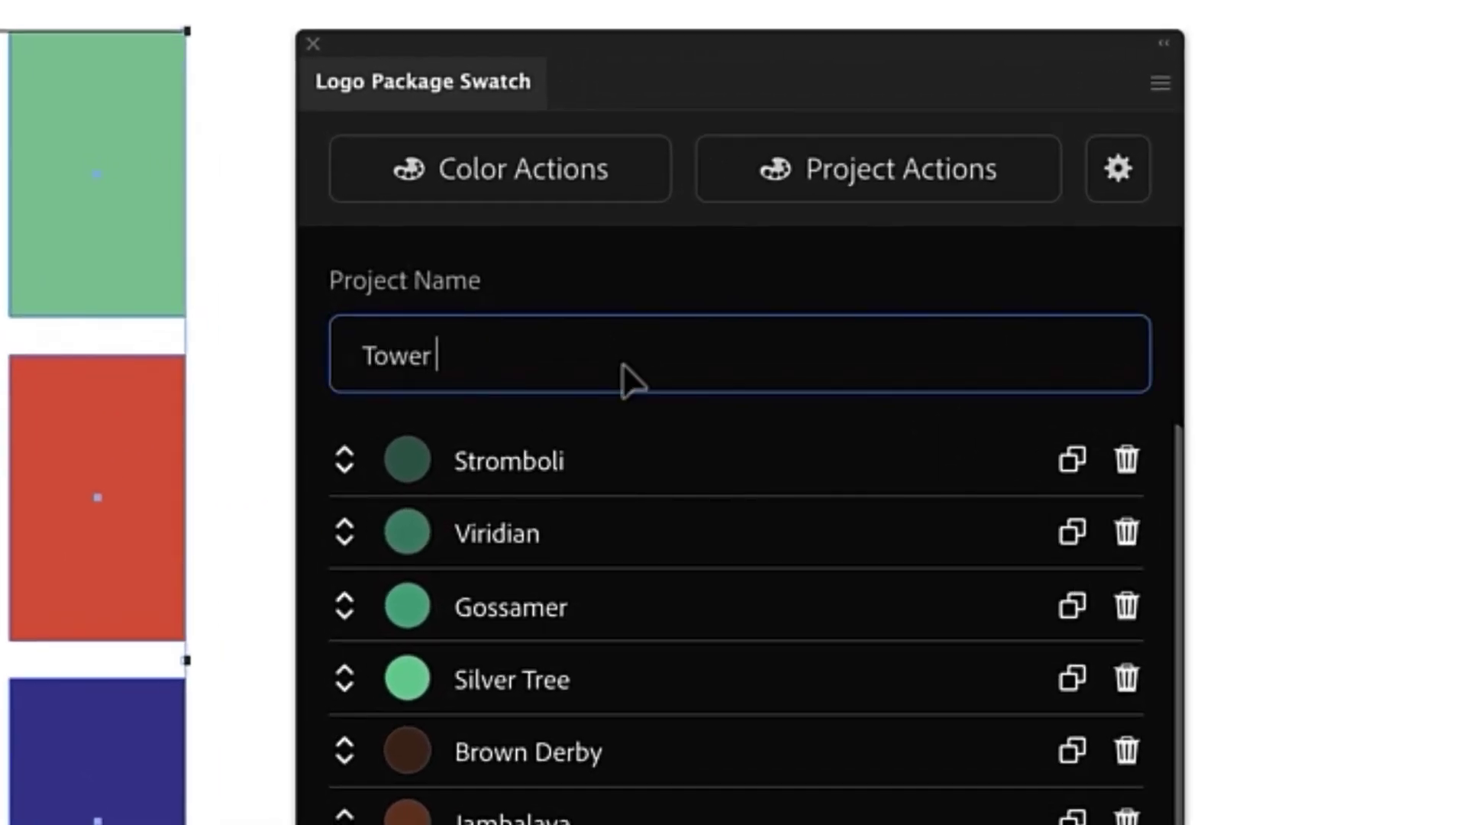
{"action": "type", "text": "of Tarot"}
{"action": "left_click", "coordinate": [729, 280]}
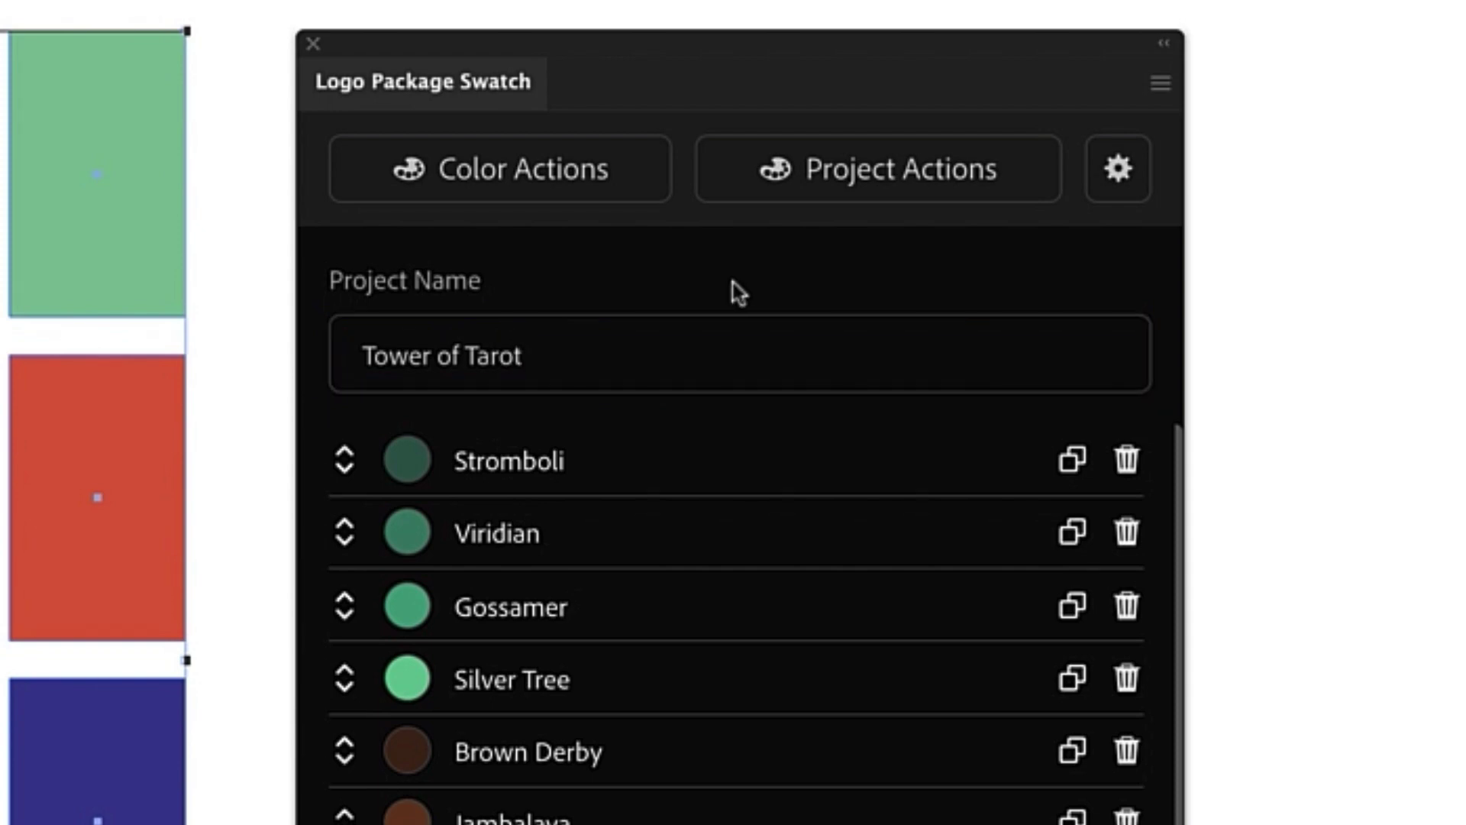
Open the Candy Barn project from the saved projects list and collapse Pink's details
{"action": "left_click", "coordinate": [895, 190]}
{"action": "left_click", "coordinate": [896, 278]}
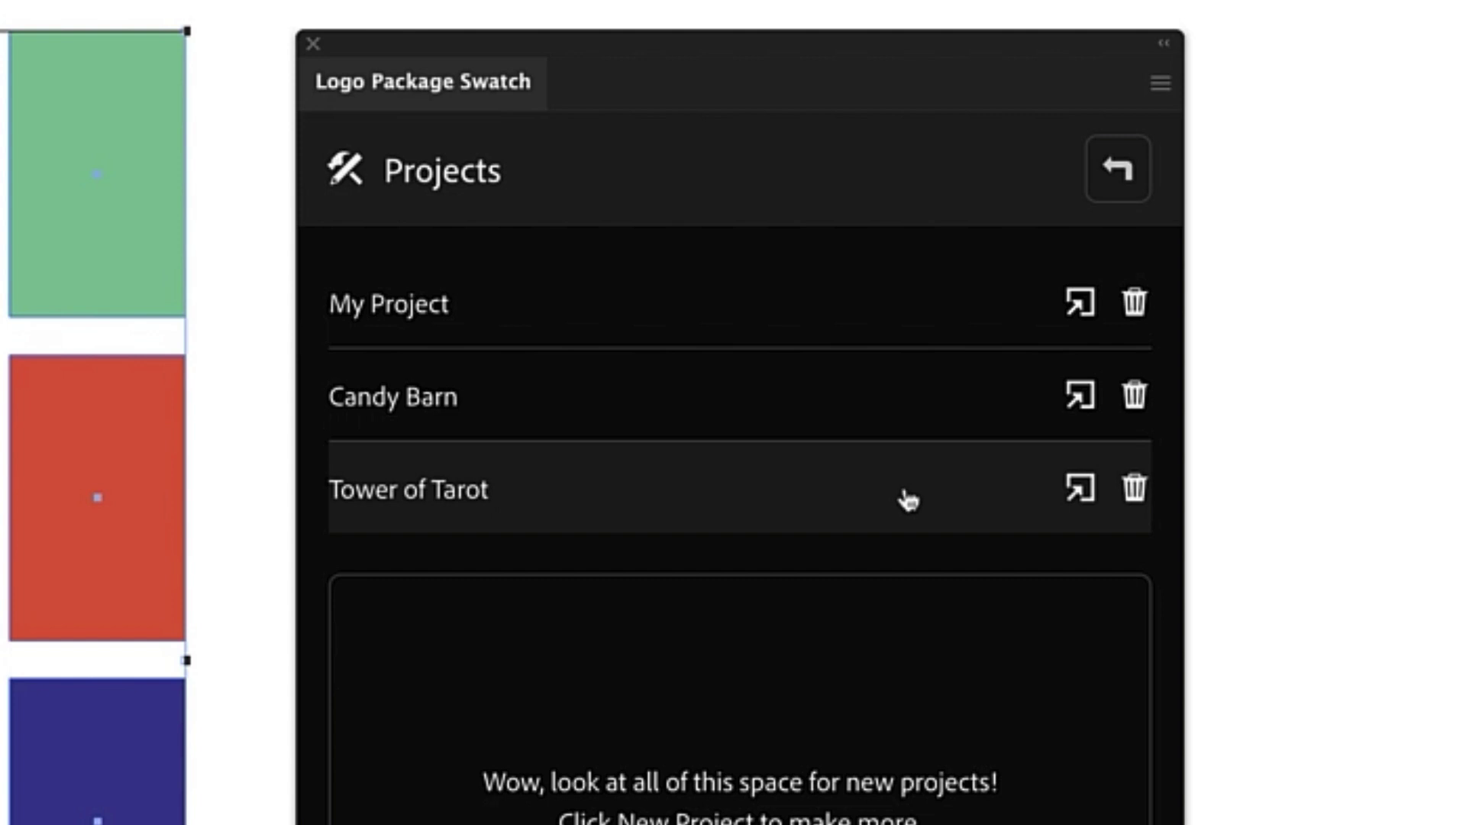
{"action": "left_click", "coordinate": [1085, 398]}
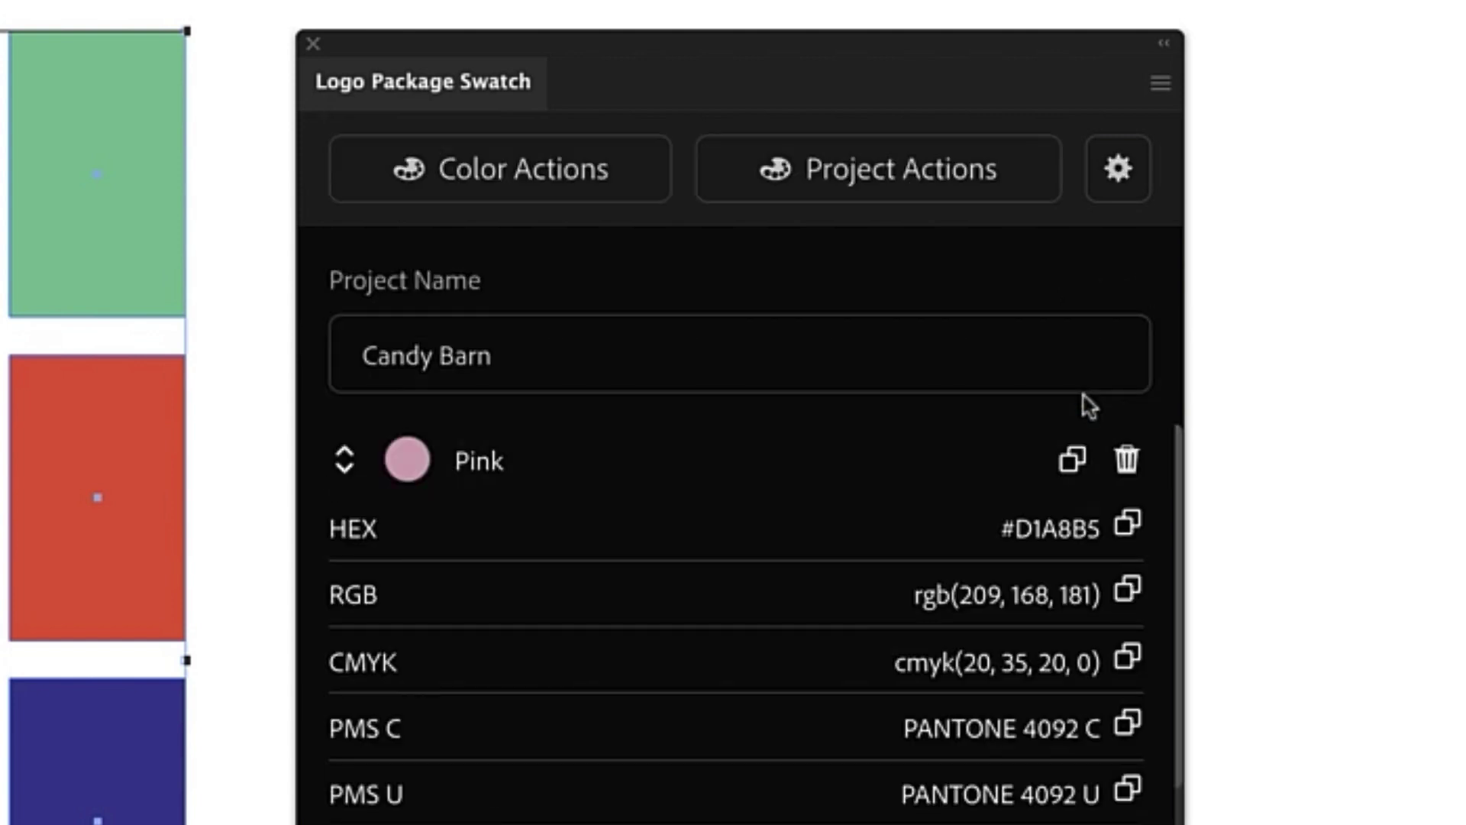
{"action": "scroll", "coordinate": [812, 690], "scroll_direction": "down", "scroll_amount": 10}
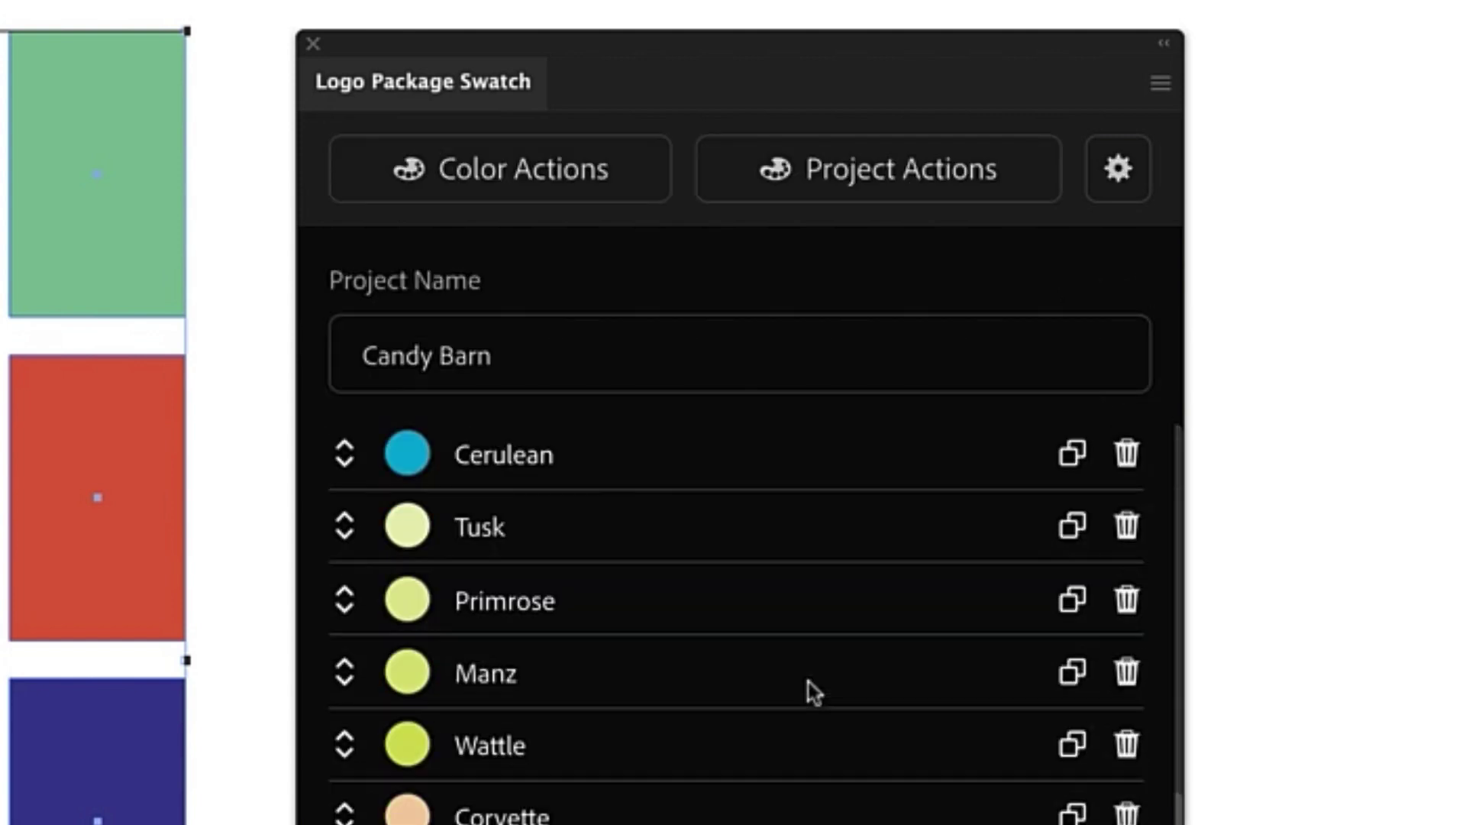
{"action": "scroll", "coordinate": [814, 690], "scroll_direction": "up", "scroll_amount": 10}
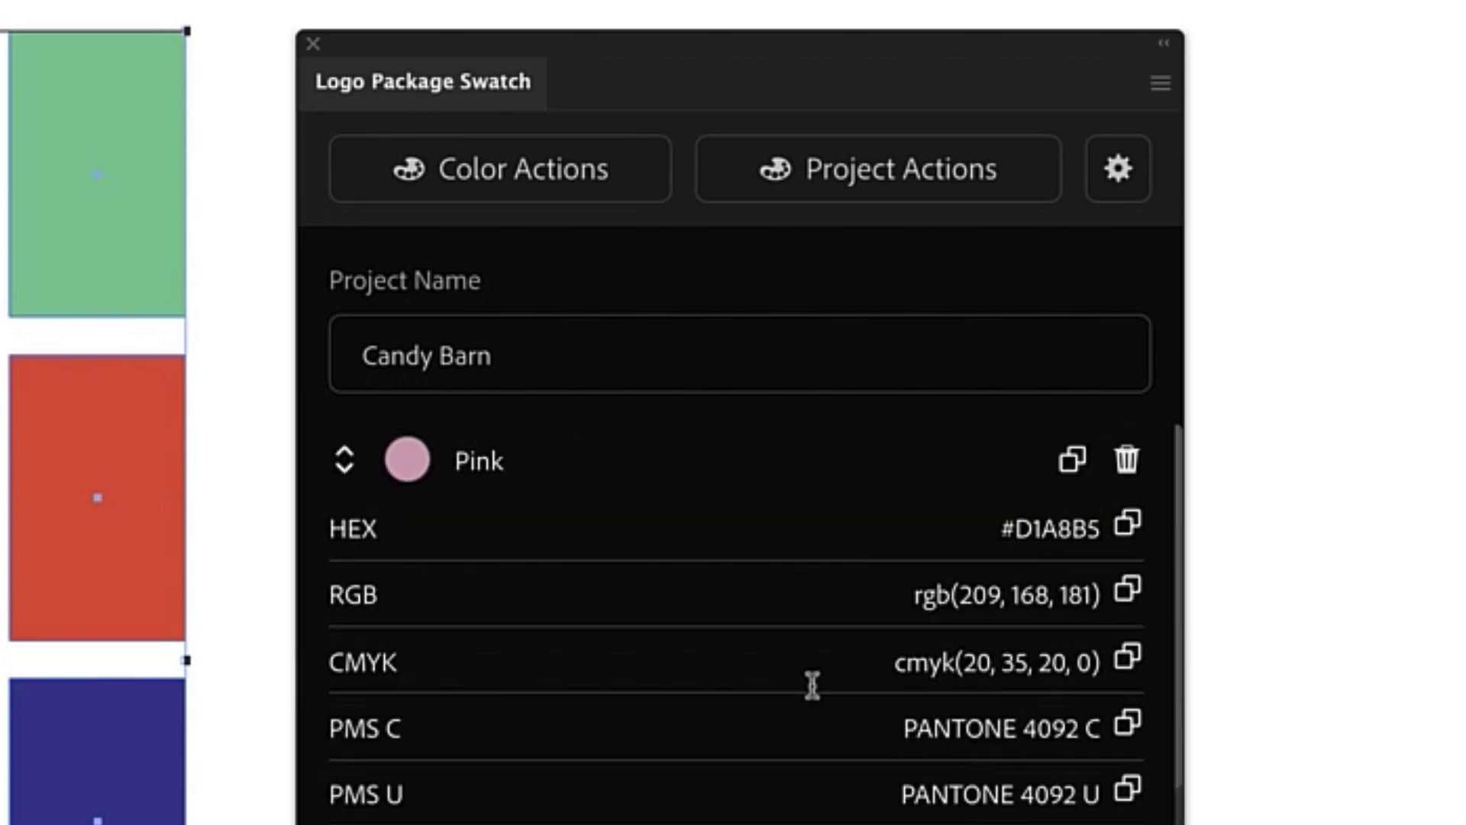
{"action": "left_click", "coordinate": [348, 467]}
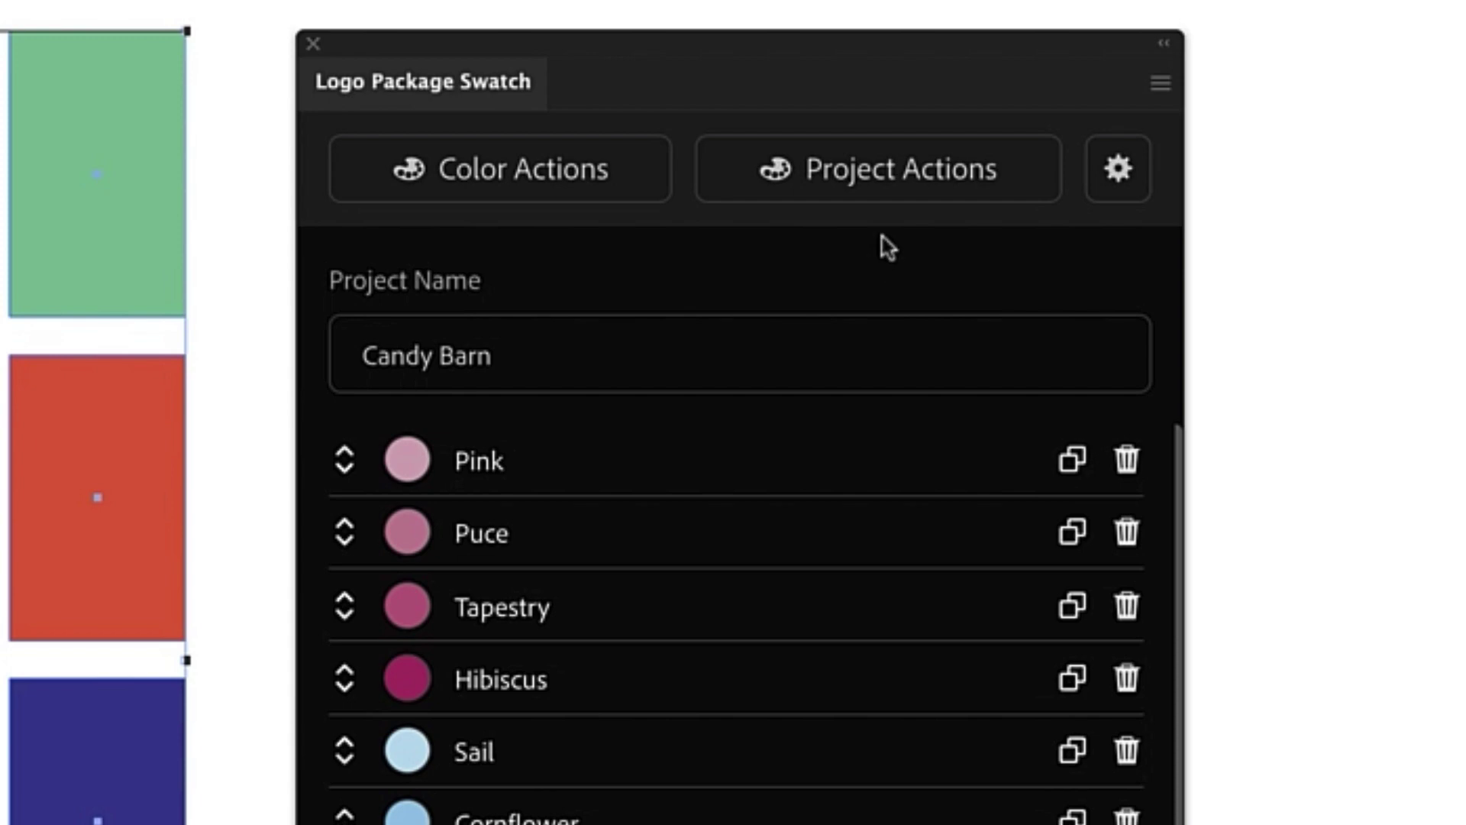
{"action": "left_click", "coordinate": [911, 183]}
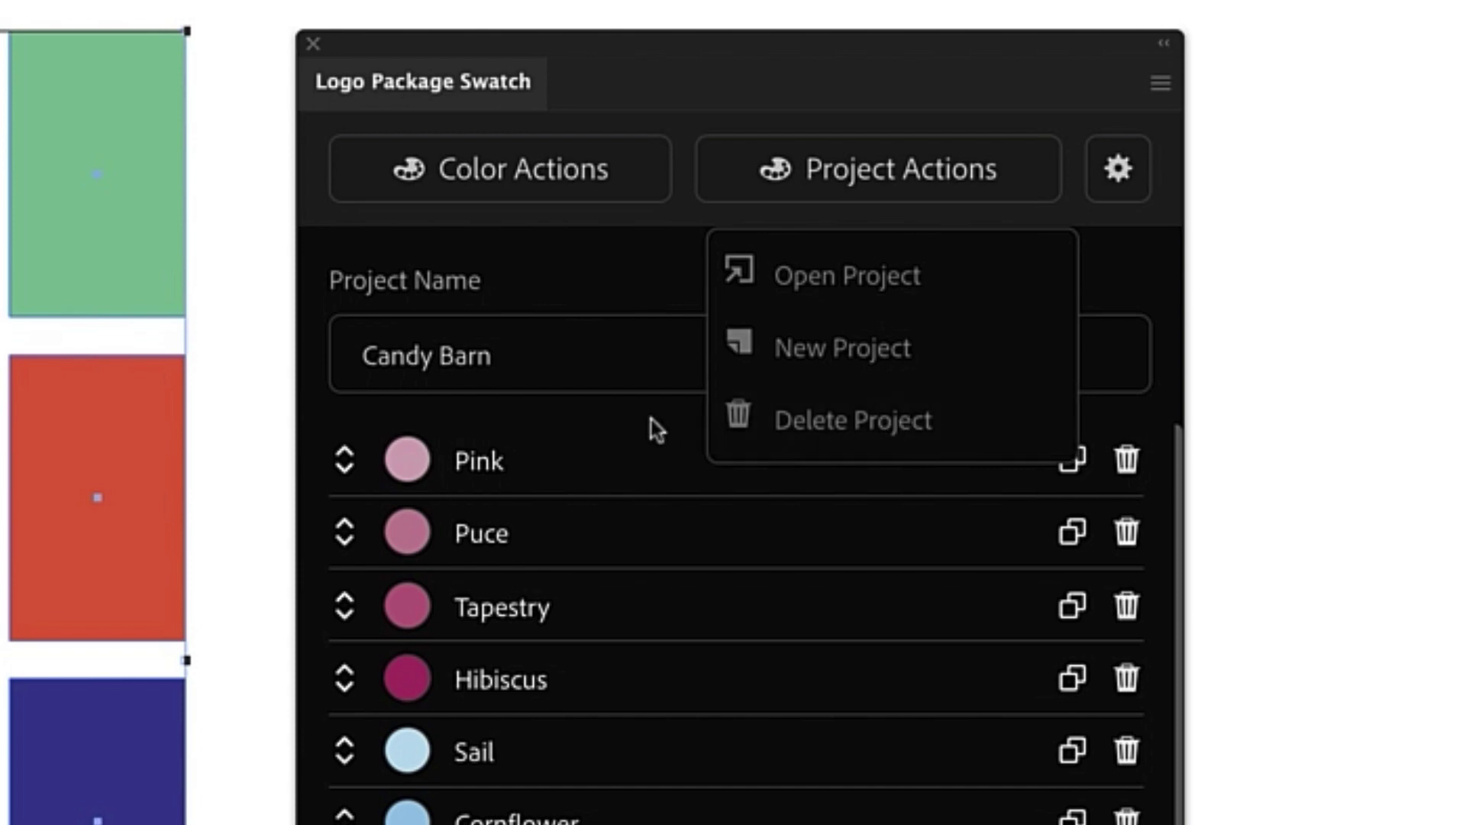
Delete My Project from the saved projects list, then go back to Candy Barn's colours
{"action": "left_click", "coordinate": [861, 287]}
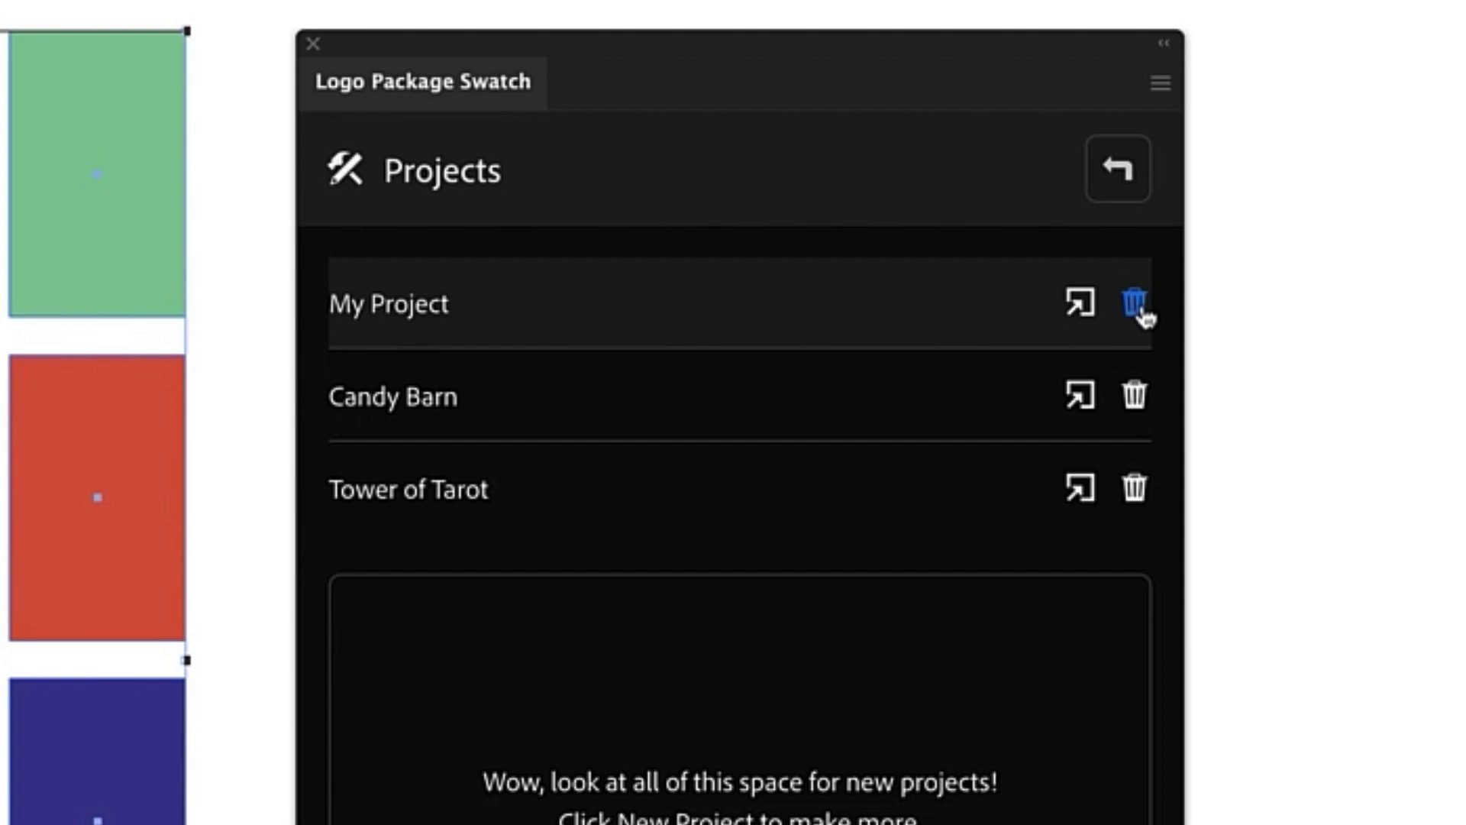
{"action": "left_click", "coordinate": [1141, 310]}
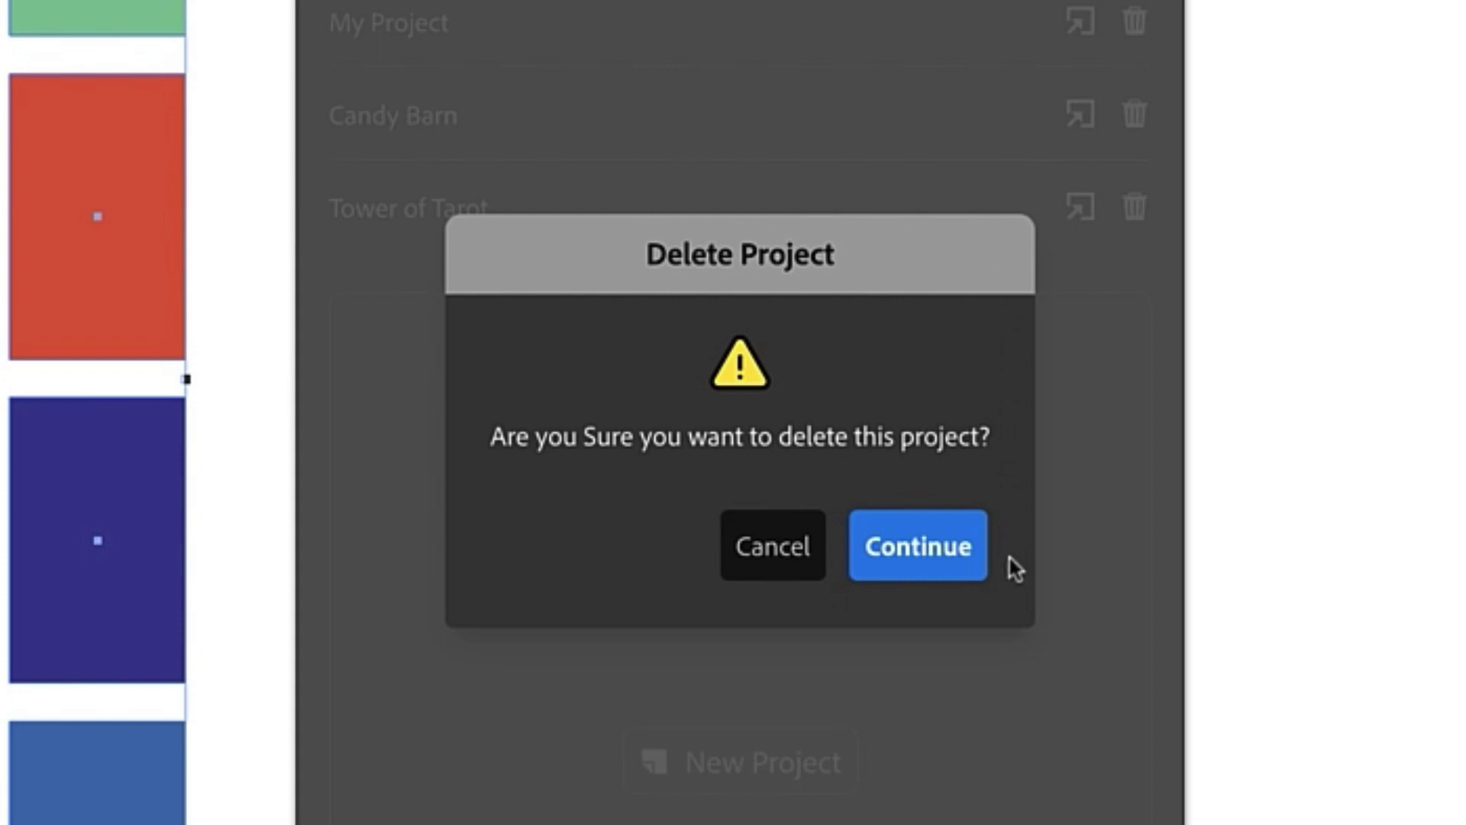
{"action": "left_click", "coordinate": [941, 561]}
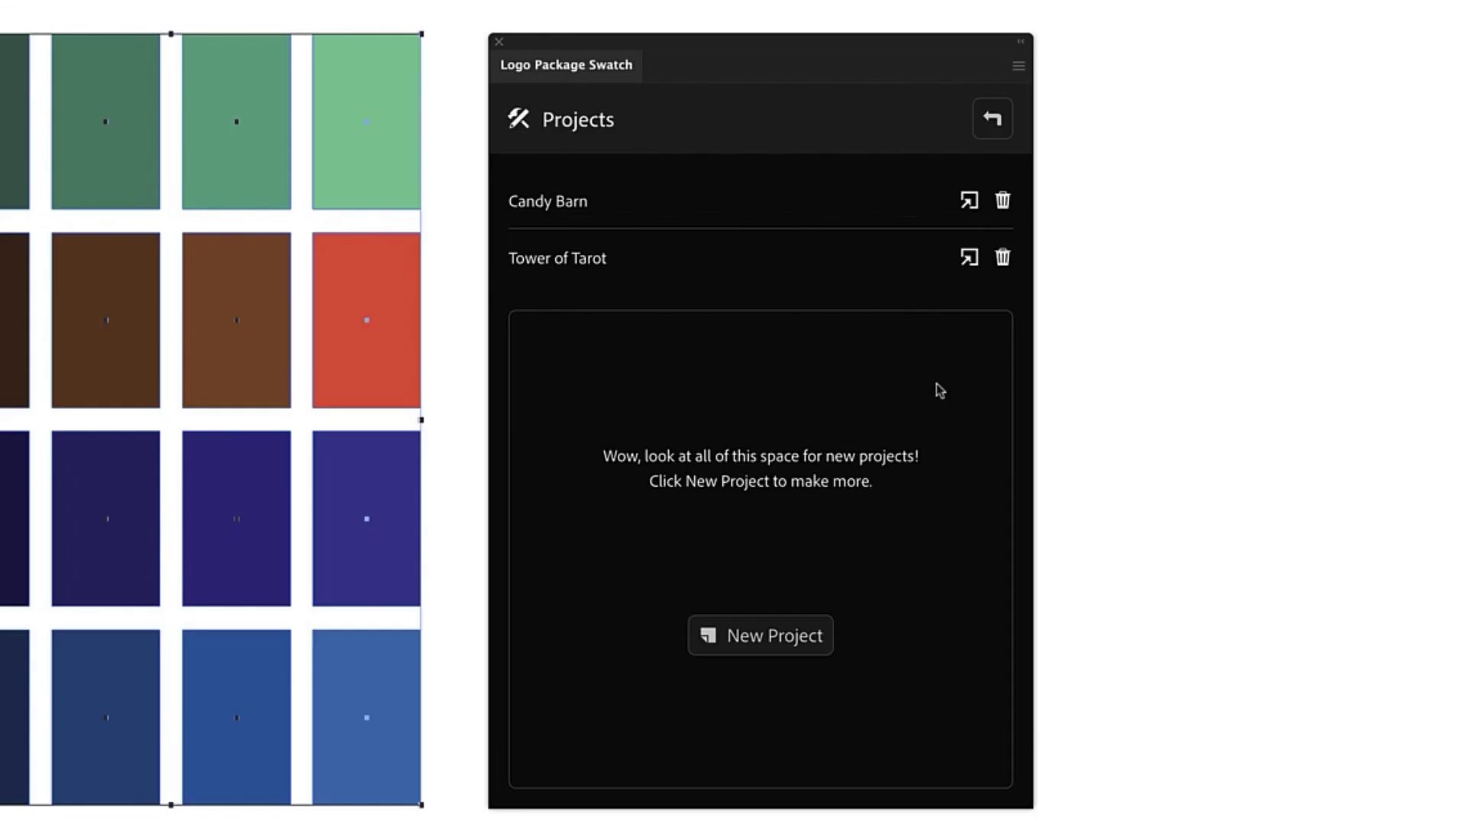
{"action": "left_click", "coordinate": [993, 120]}
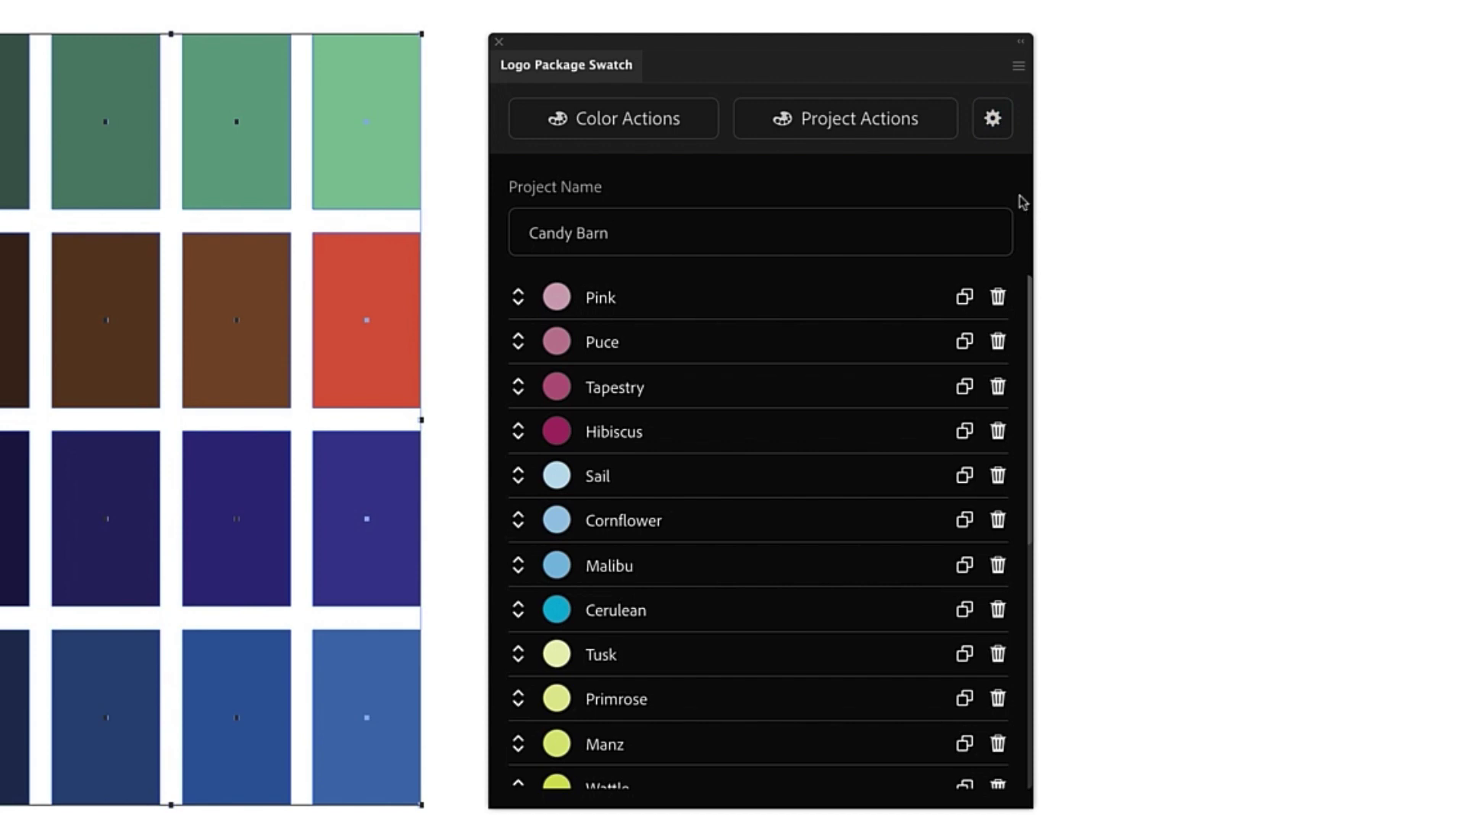